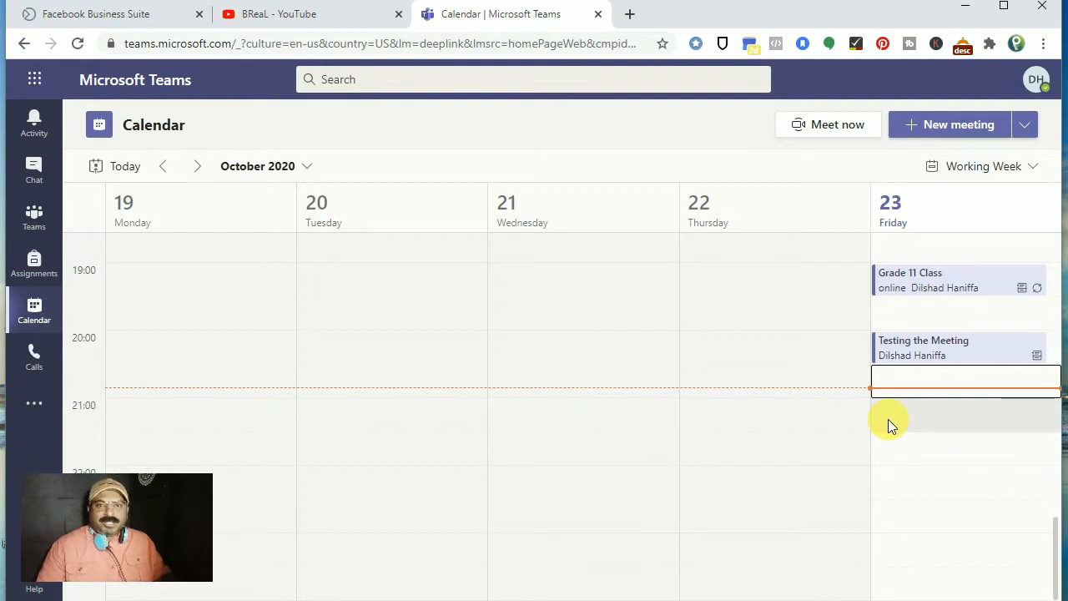
Step: Create a Friday 21:00 meeting titled 'Grade 11 Science - Clsss Room'
{"action": "left_click", "coordinate": [888, 419]}
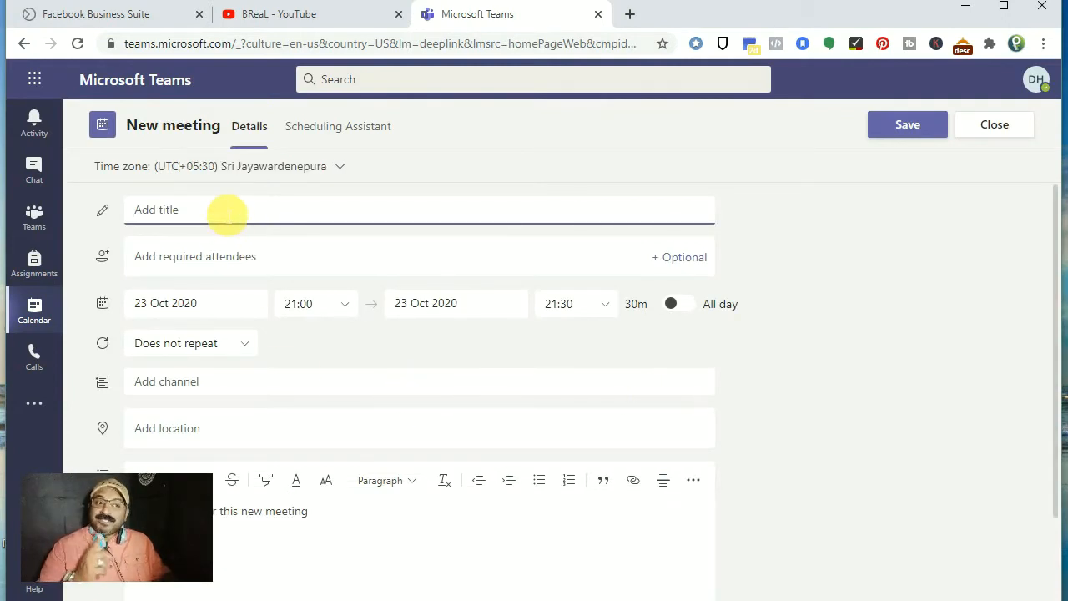
{"action": "type", "text": "G"}
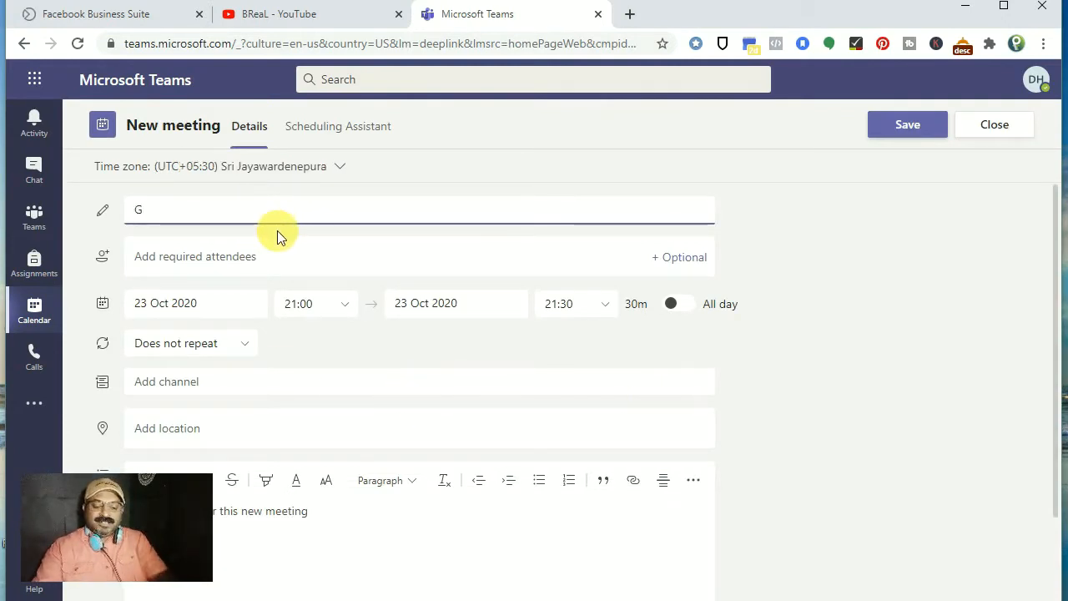
{"action": "type", "text": "rade "}
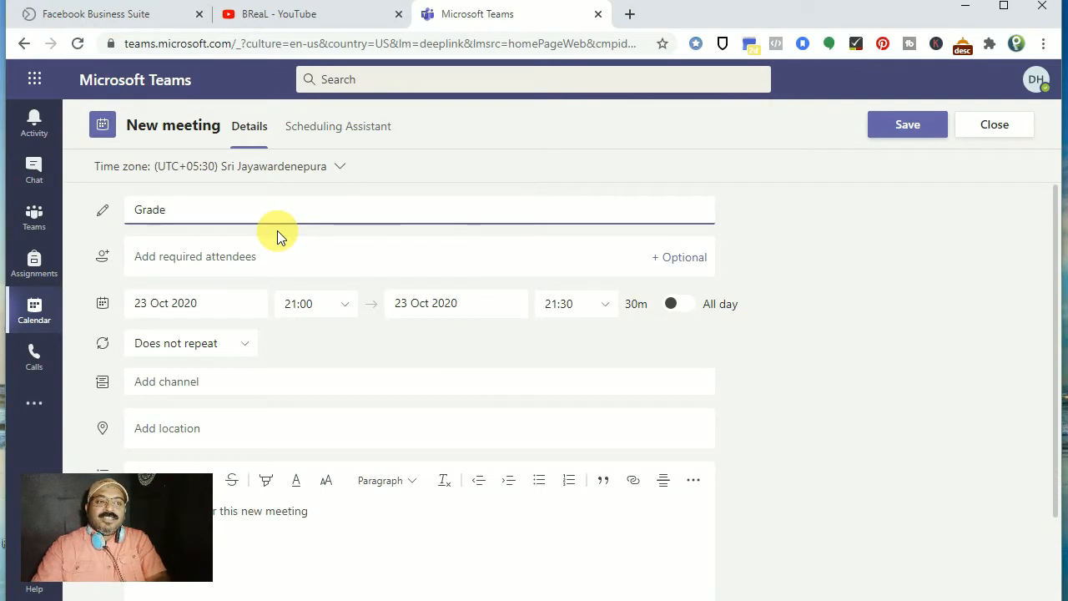
{"action": "type", "text": "11 Science - "}
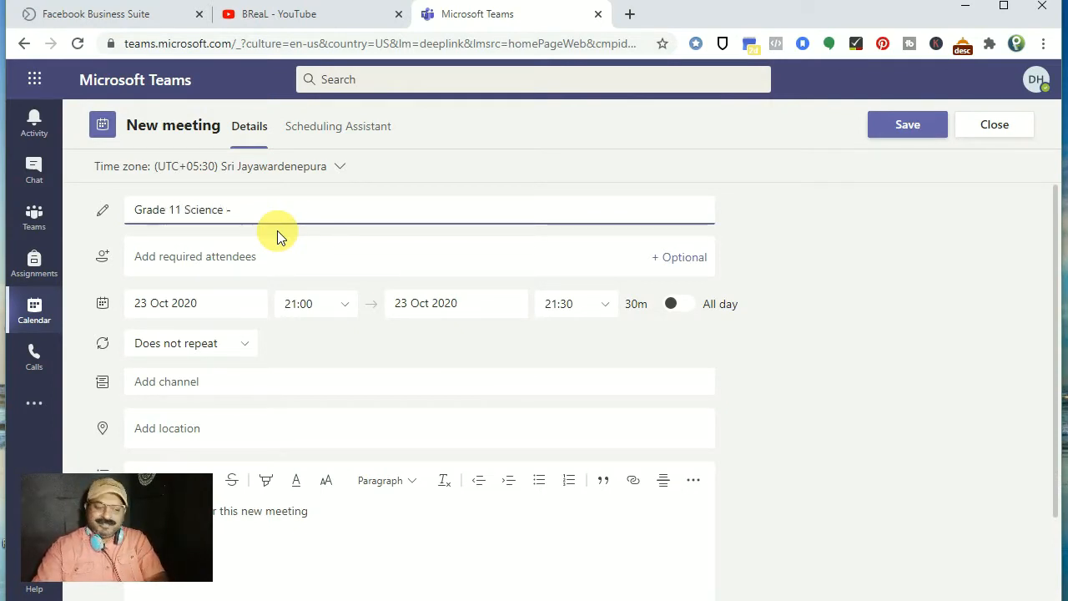
{"action": "type", "text": "Cl"}
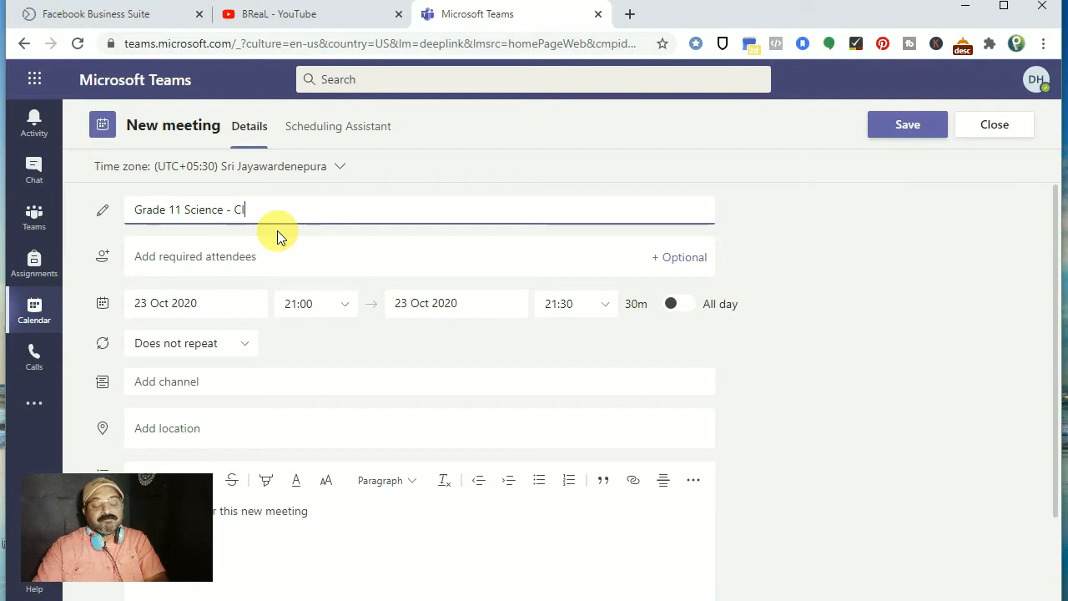
{"action": "type", "text": "ass"}
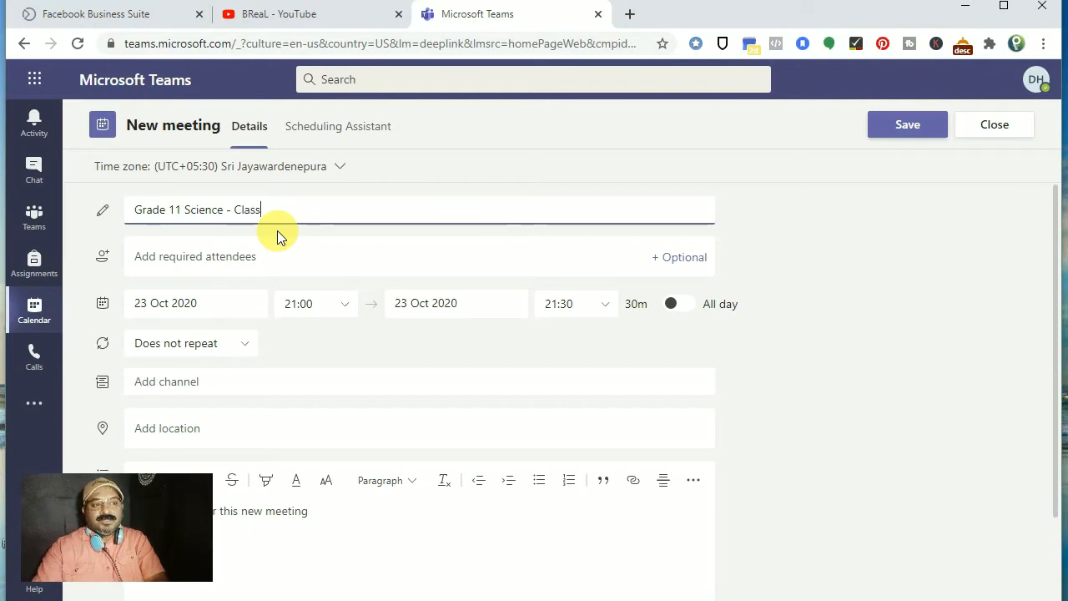
{"action": "type", "text": "s Room"}
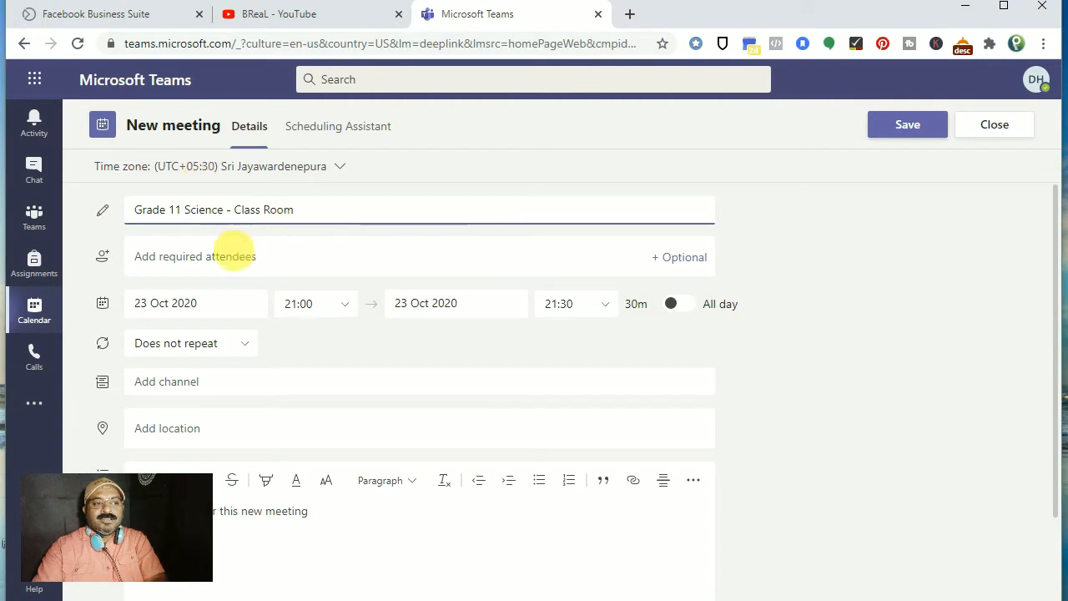
Step: Invite two students by their Gmail addresses as required attendees
{"action": "left_click", "coordinate": [230, 257]}
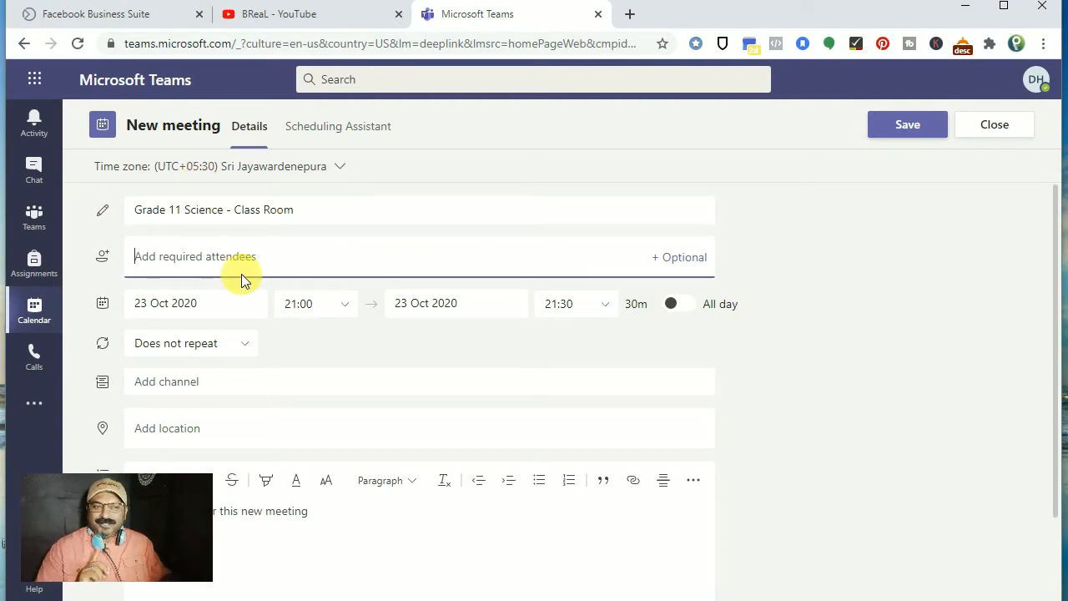
{"action": "type", "text": "ab"}
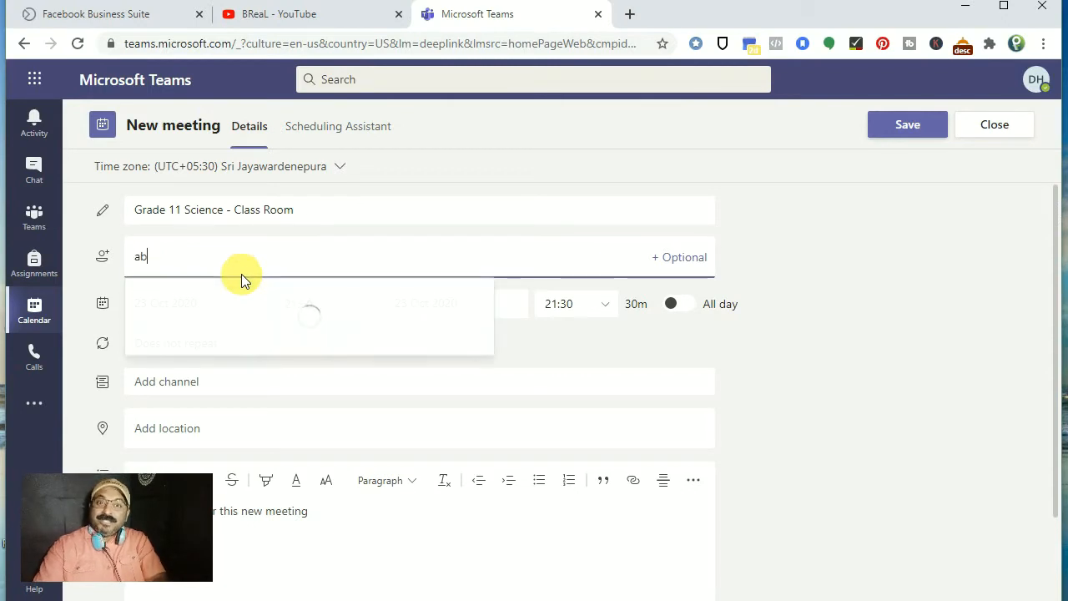
{"action": "key", "text": "BackSpace"}
{"action": "key", "text": "BackSpace"}
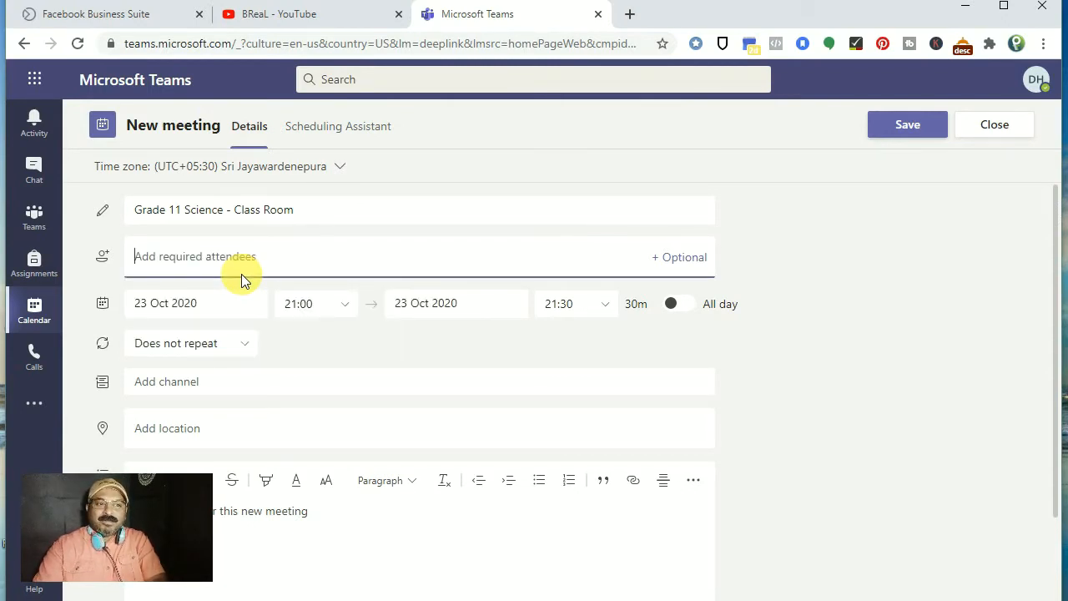
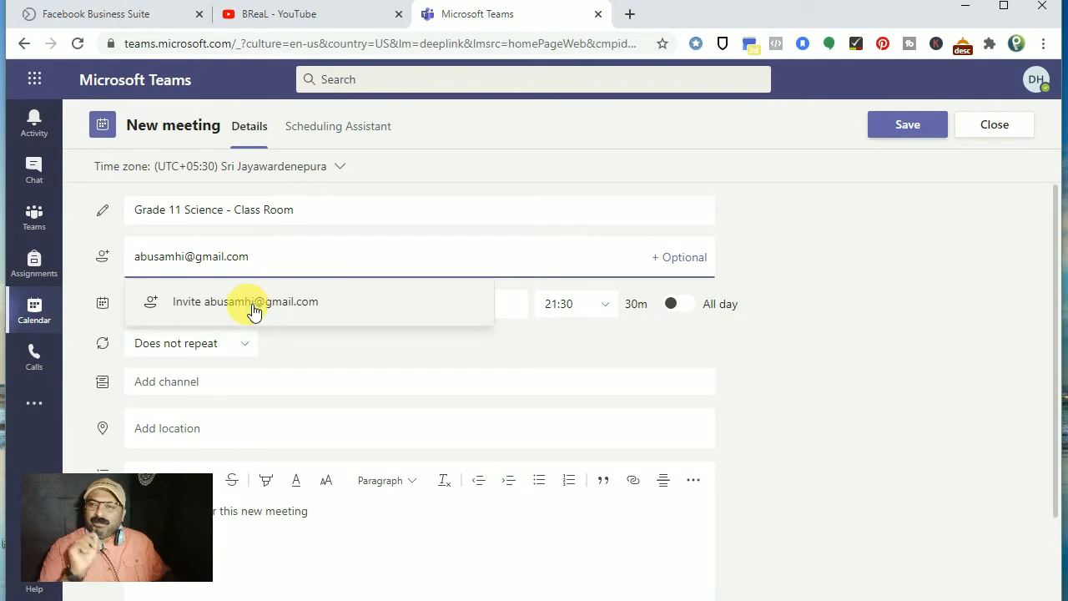
{"action": "left_click", "coordinate": [253, 311]}
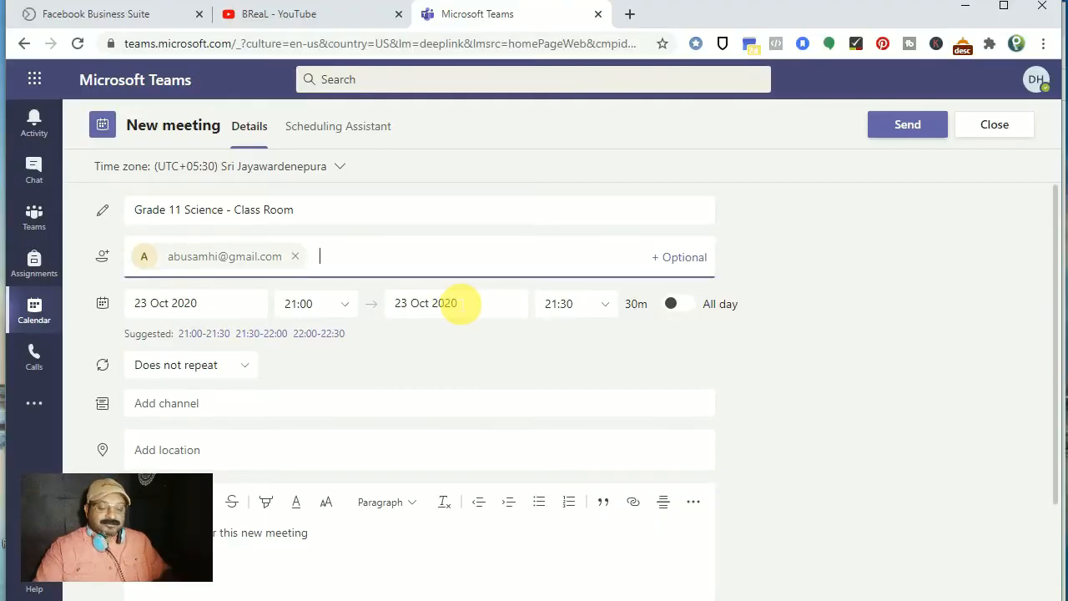
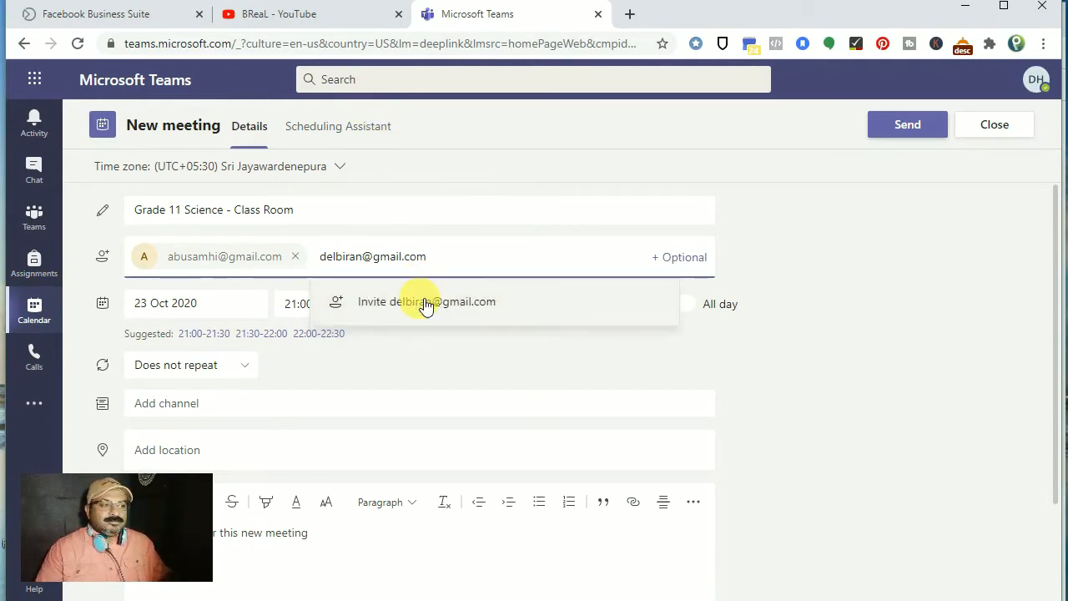
{"action": "left_click", "coordinate": [425, 306]}
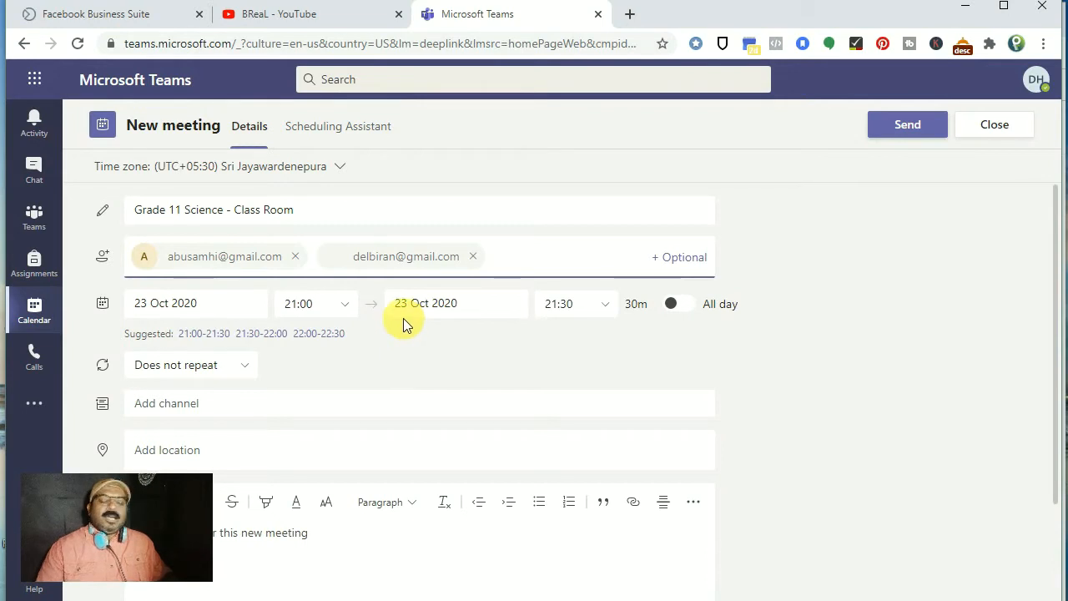
Step: Review the start date and times, then set the meeting to end at 22:00
{"action": "left_click", "coordinate": [206, 304]}
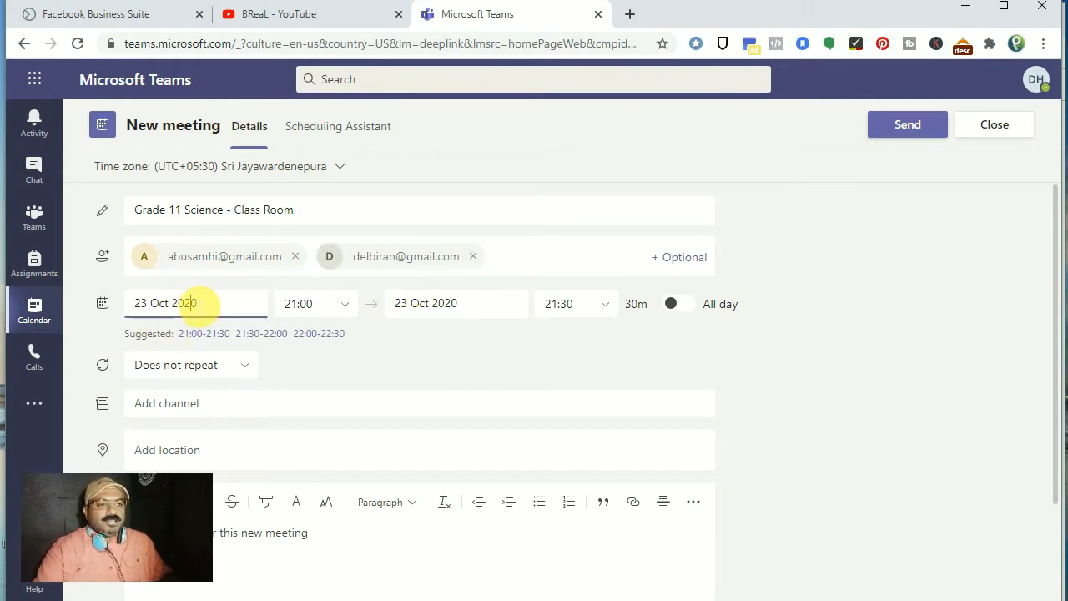
{"action": "left_click", "coordinate": [306, 303]}
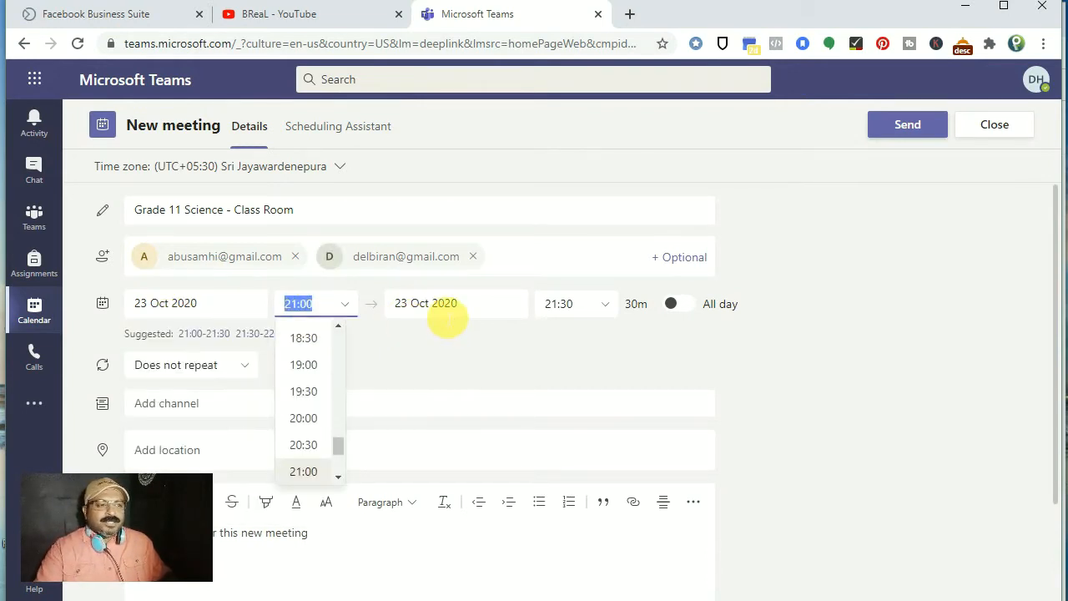
{"action": "left_click", "coordinate": [438, 308]}
{"action": "left_click", "coordinate": [607, 305]}
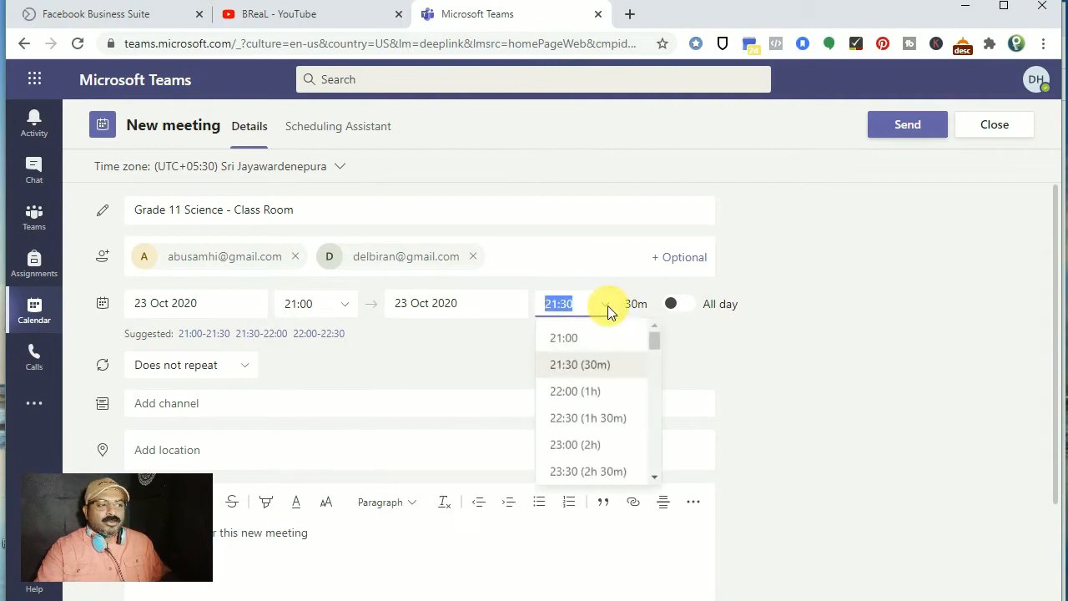
{"action": "left_click", "coordinate": [588, 393]}
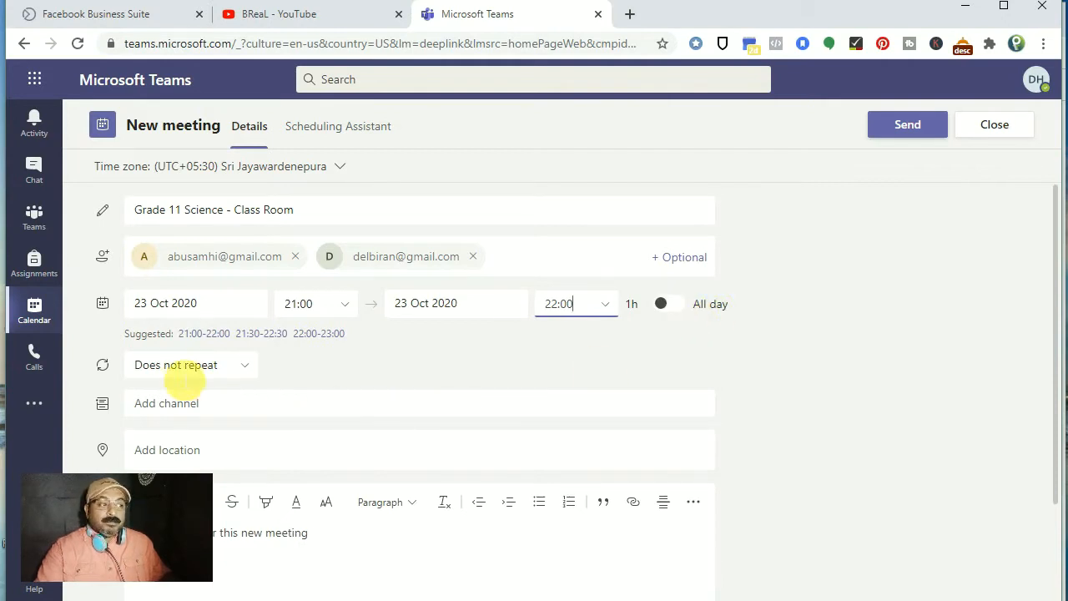
Step: Look at a custom repeat pattern, then cancel it so the meeting stays non-repeating
{"action": "left_click", "coordinate": [223, 372]}
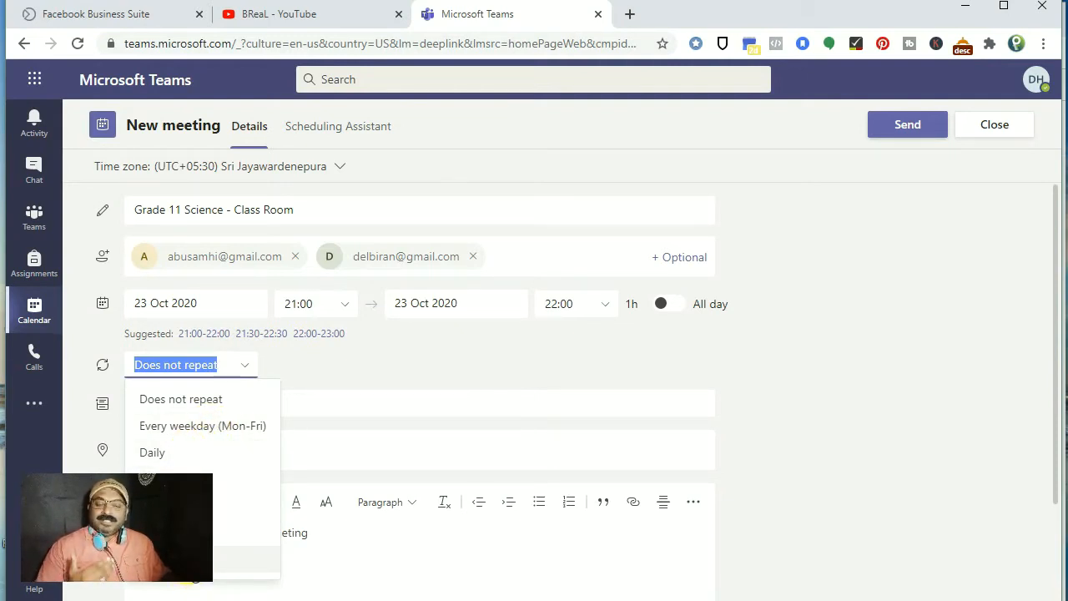
{"action": "left_click", "coordinate": [199, 559]}
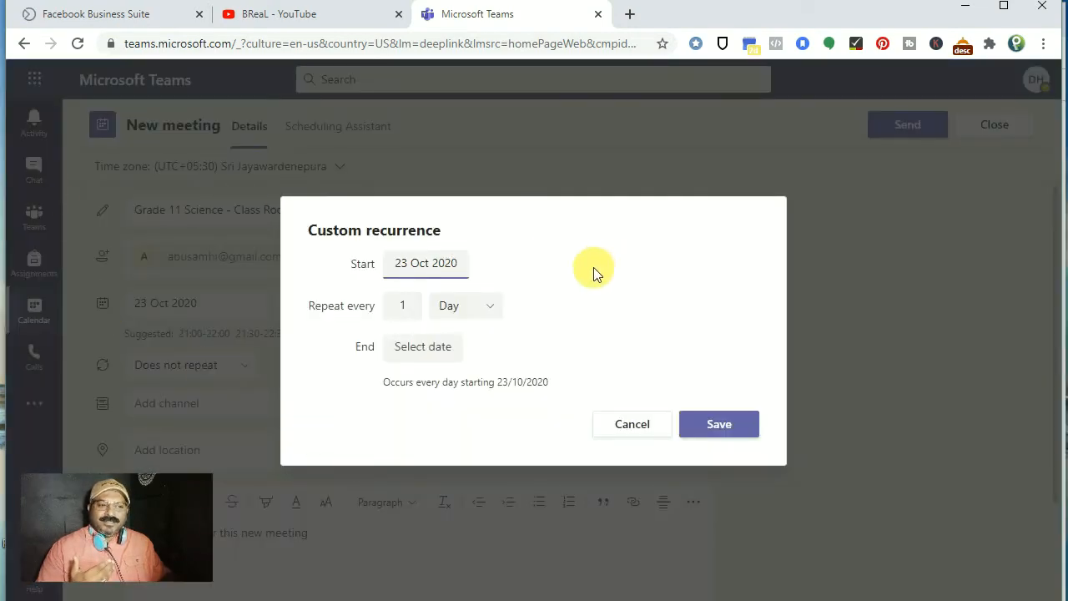
{"action": "left_click", "coordinate": [649, 441]}
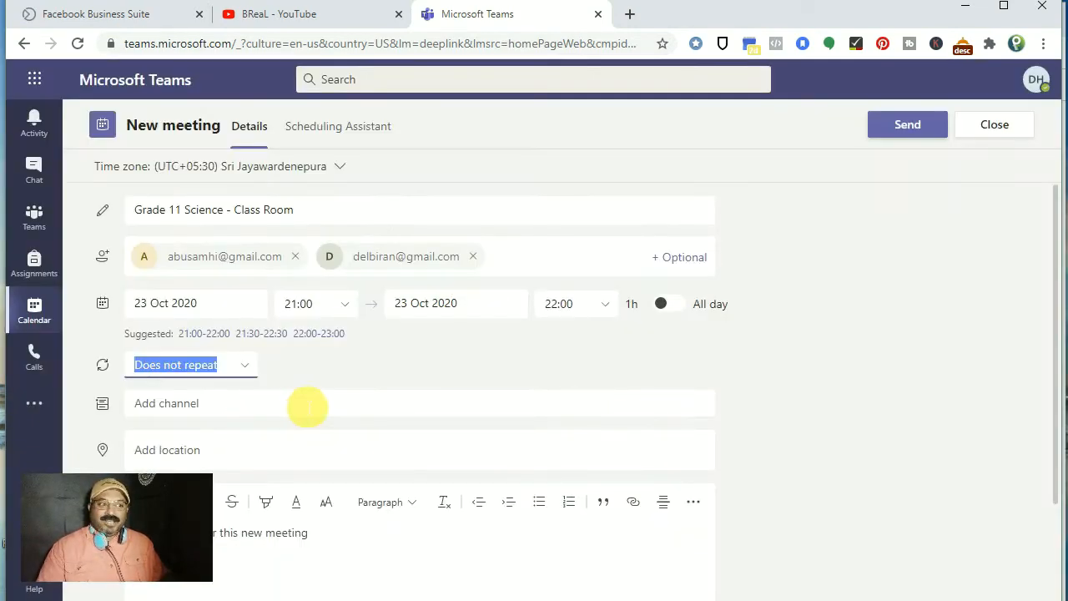
{"action": "scroll", "coordinate": [250, 392], "scroll_direction": "down", "scroll_amount": 3}
Step: Post the meeting to the GRADE 11 SCIENCE General channel and send the invitations
{"action": "left_click", "coordinate": [200, 282]}
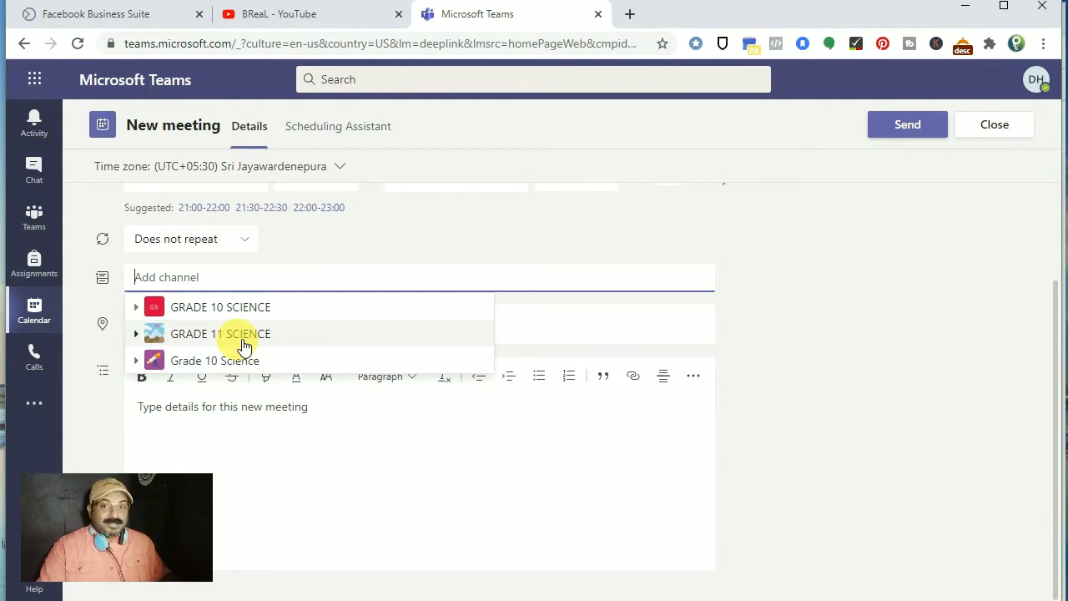
{"action": "left_click", "coordinate": [243, 346]}
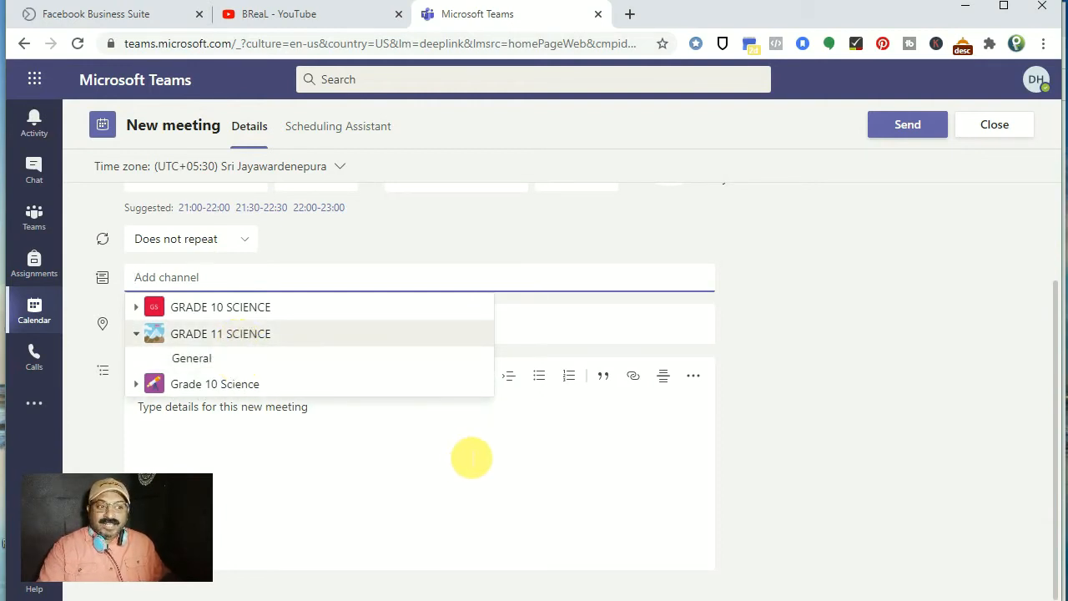
{"action": "left_click", "coordinate": [191, 358]}
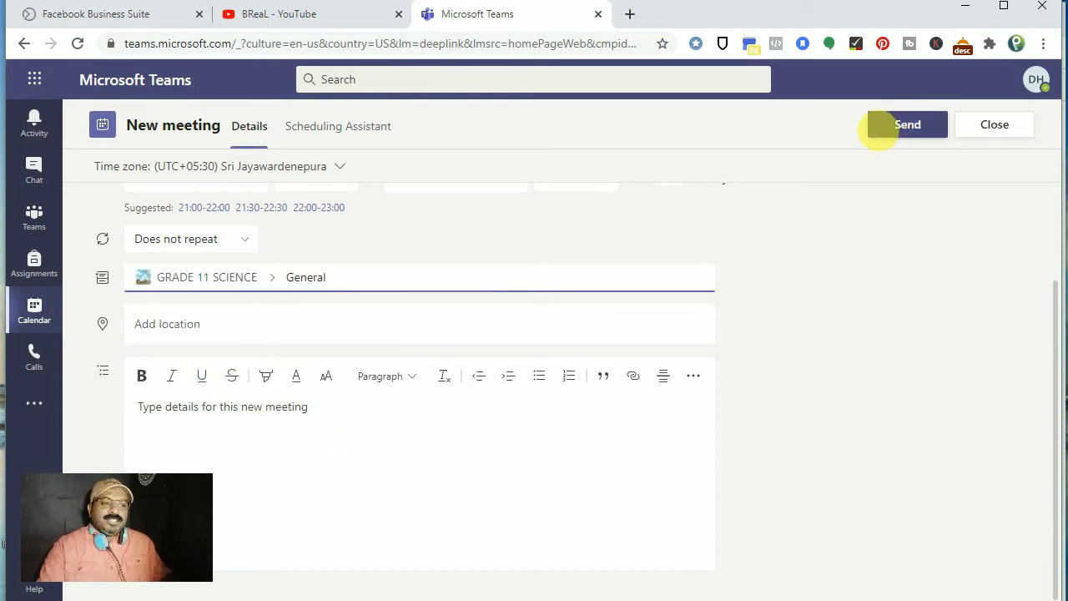
{"action": "left_click", "coordinate": [906, 127]}
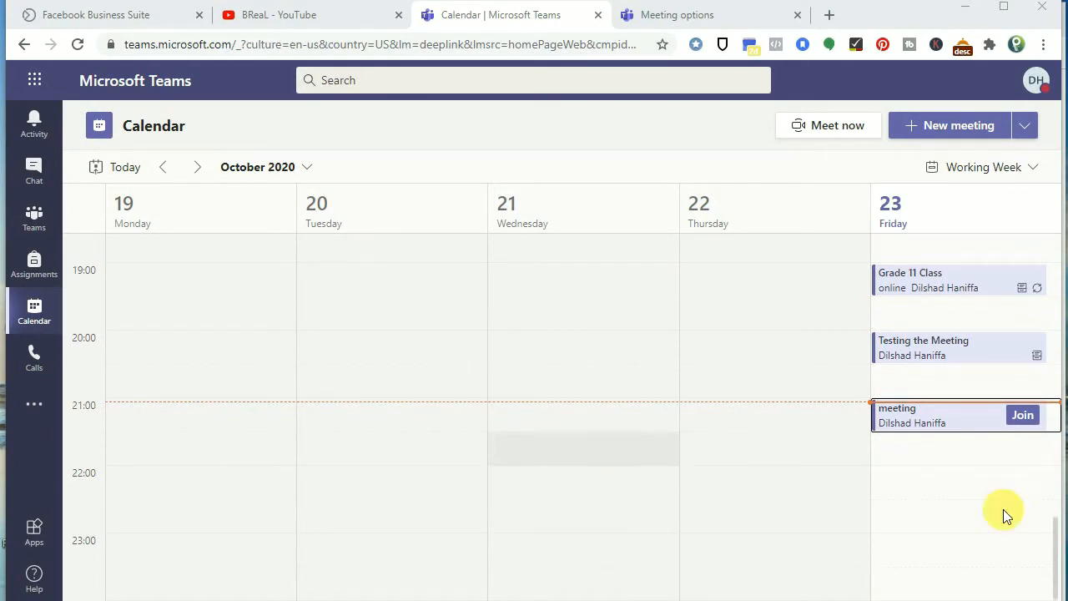
Step: Edit just this occurrence of the Friday 21:00 meeting and open its Meeting options
{"action": "left_click", "coordinate": [916, 422]}
{"action": "left_click", "coordinate": [708, 390]}
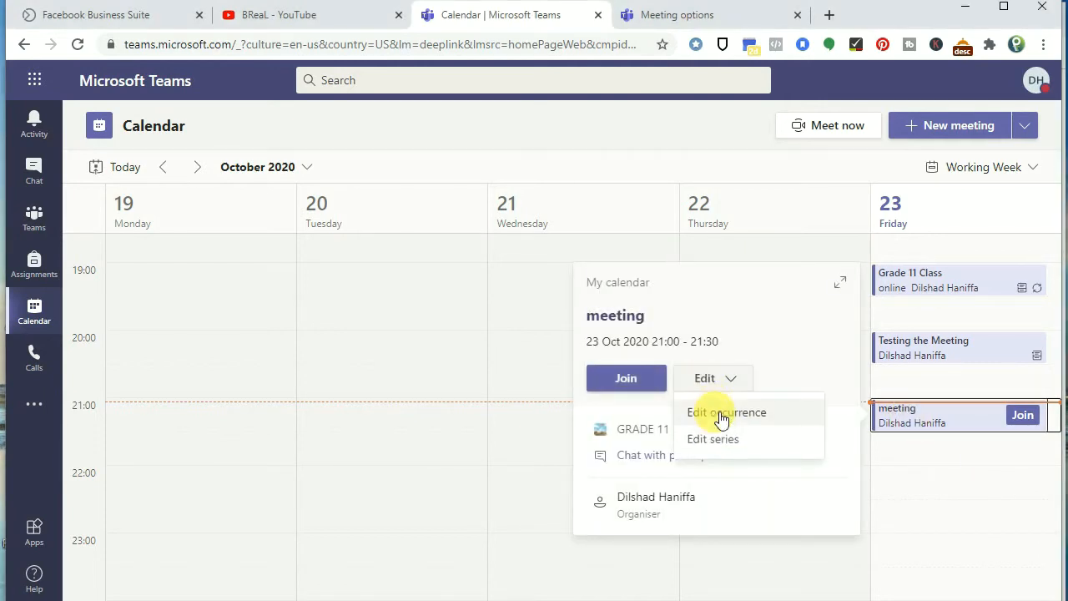
{"action": "left_click", "coordinate": [715, 418]}
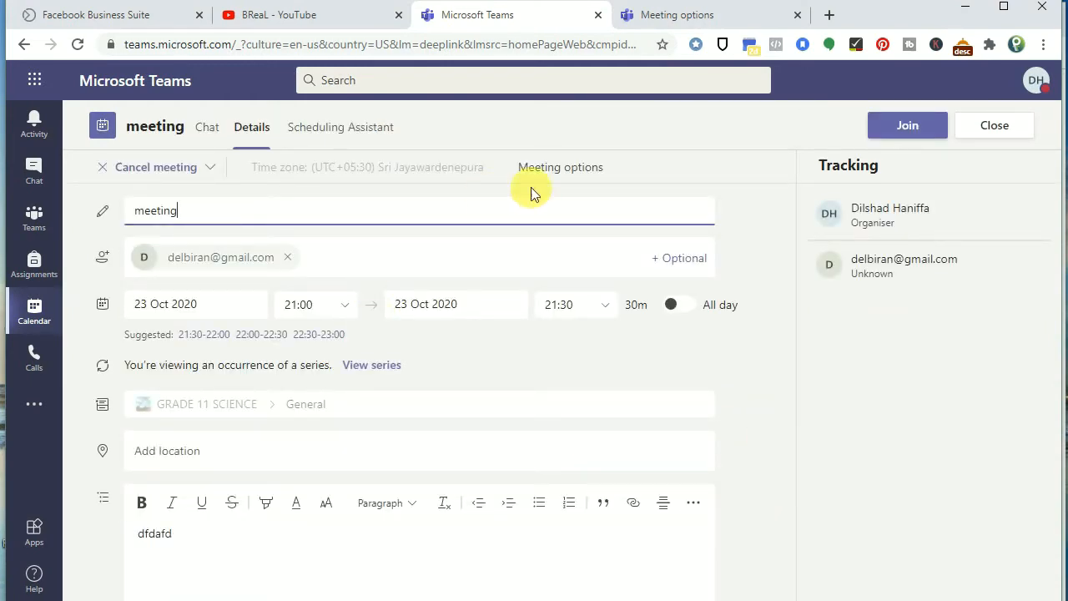
{"action": "left_click", "coordinate": [557, 168]}
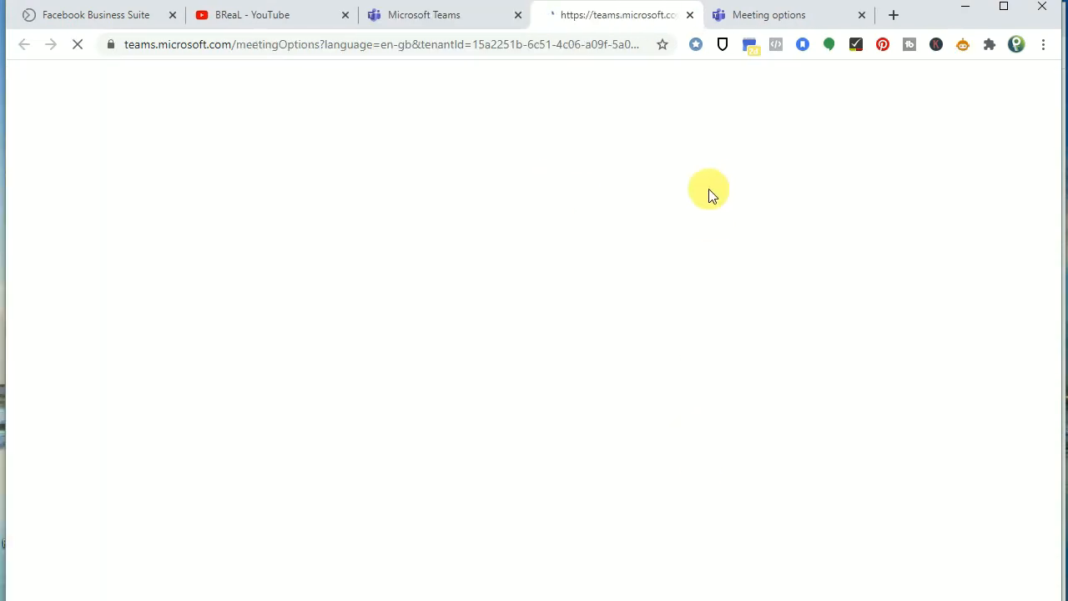
Step: Close the duplicate tab, set lobby bypass to Everyone, and save the options
{"action": "left_click", "coordinate": [863, 16]}
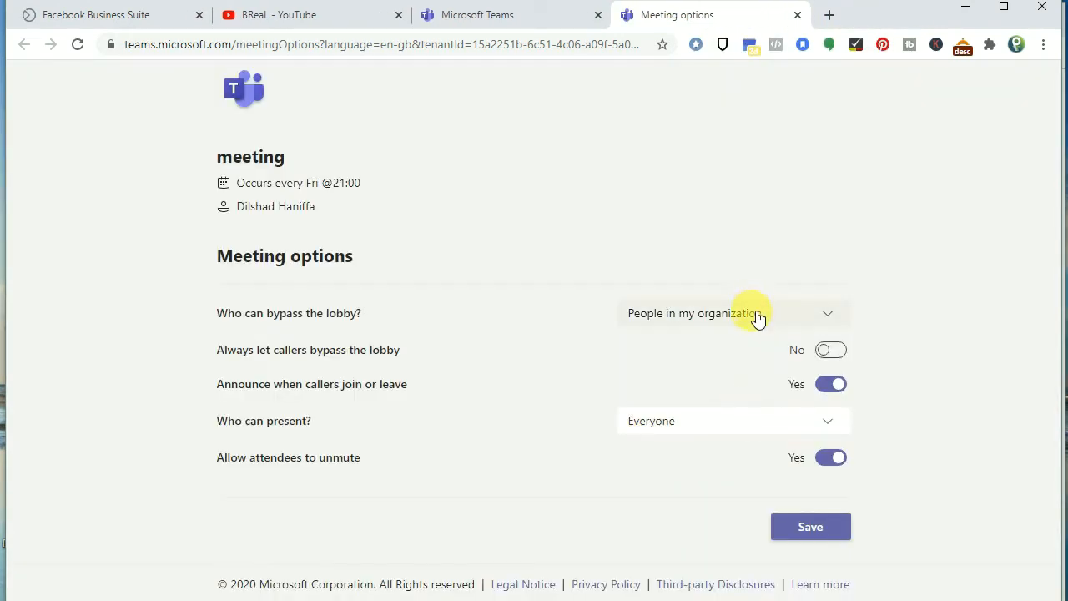
{"action": "left_click", "coordinate": [756, 316]}
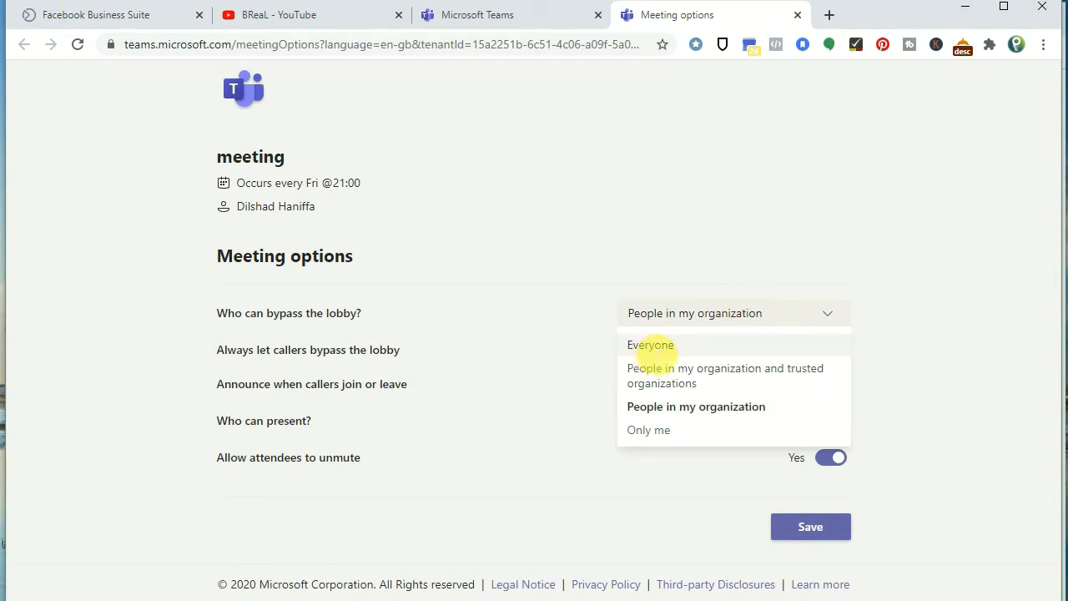
{"action": "left_click", "coordinate": [653, 346]}
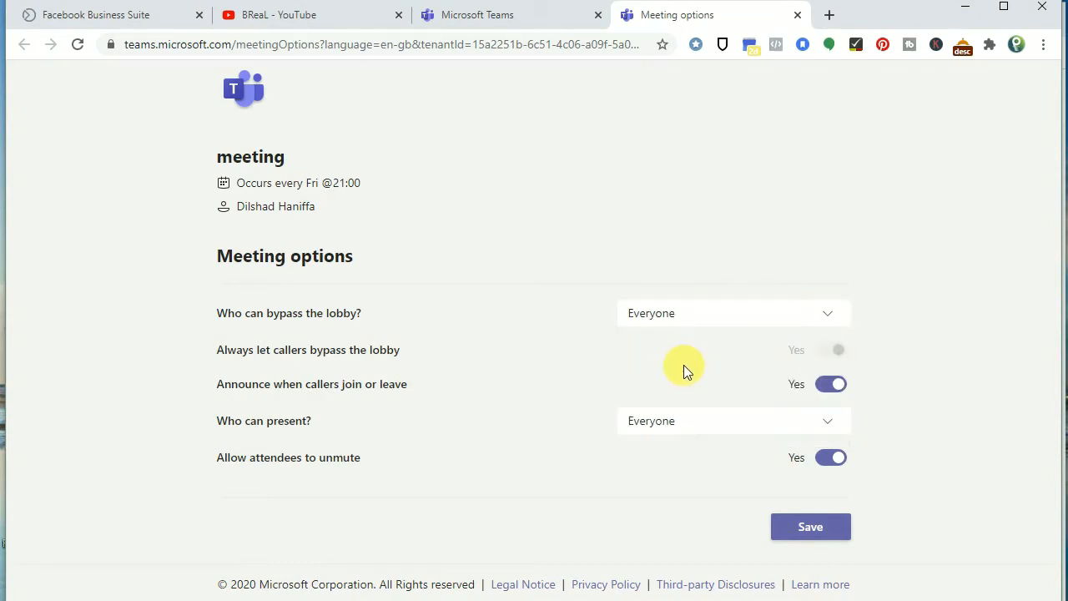
{"action": "left_click", "coordinate": [799, 535]}
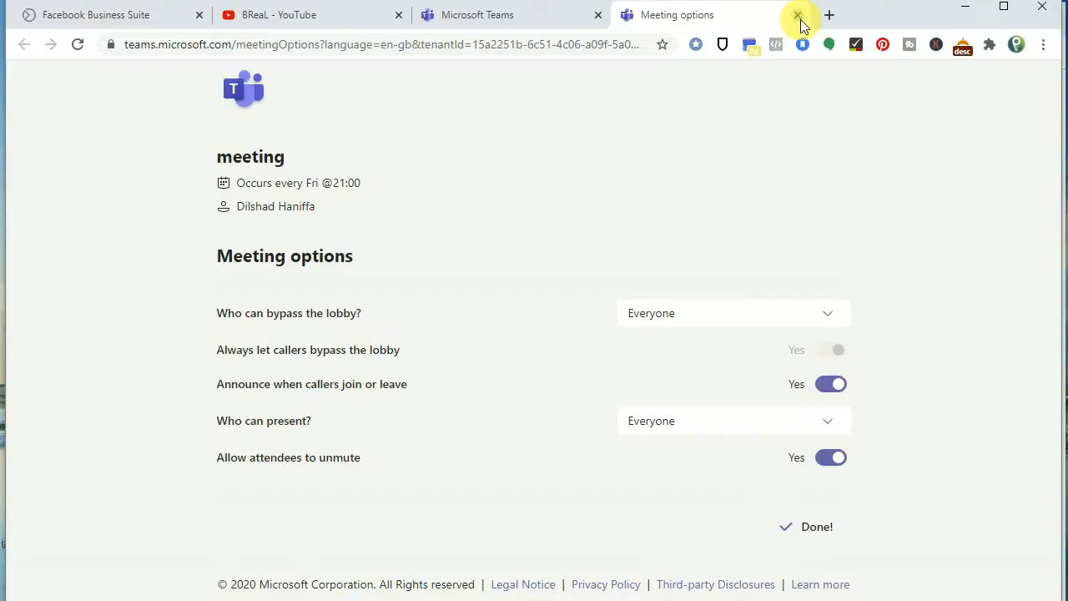
Step: Open the 'meeting' invitation e-mail in Gmail and follow its Teams join link
{"action": "left_click", "coordinate": [800, 19]}
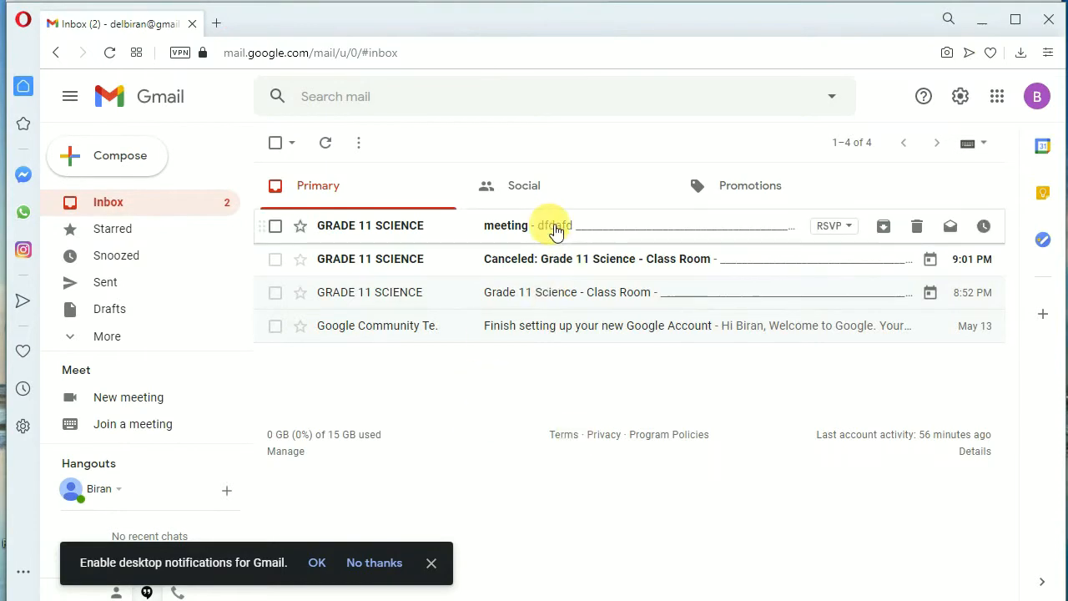
{"action": "left_click", "coordinate": [555, 230]}
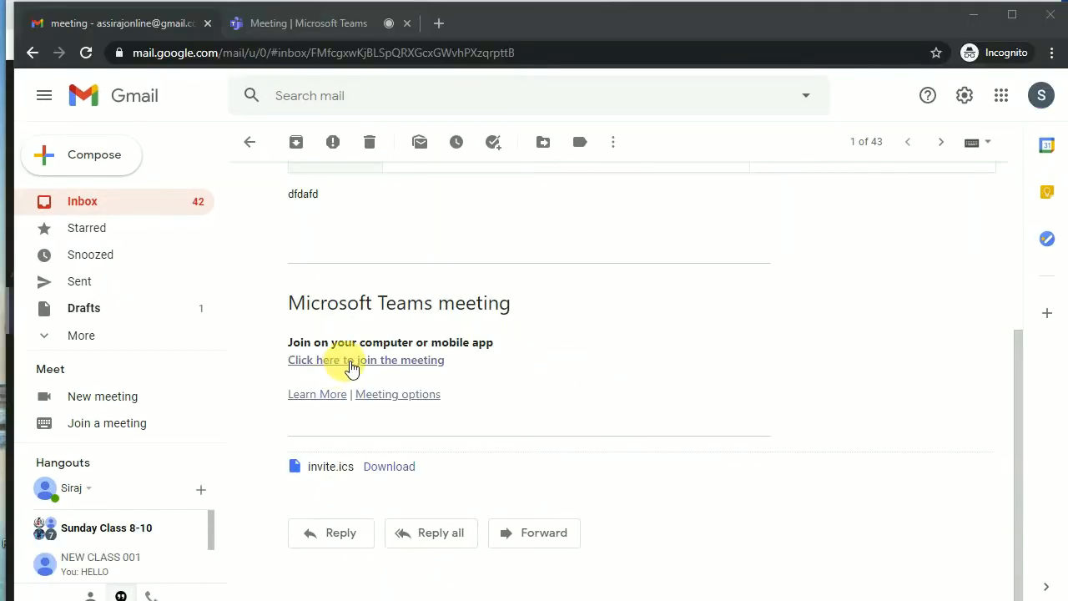
{"action": "left_click", "coordinate": [284, 23]}
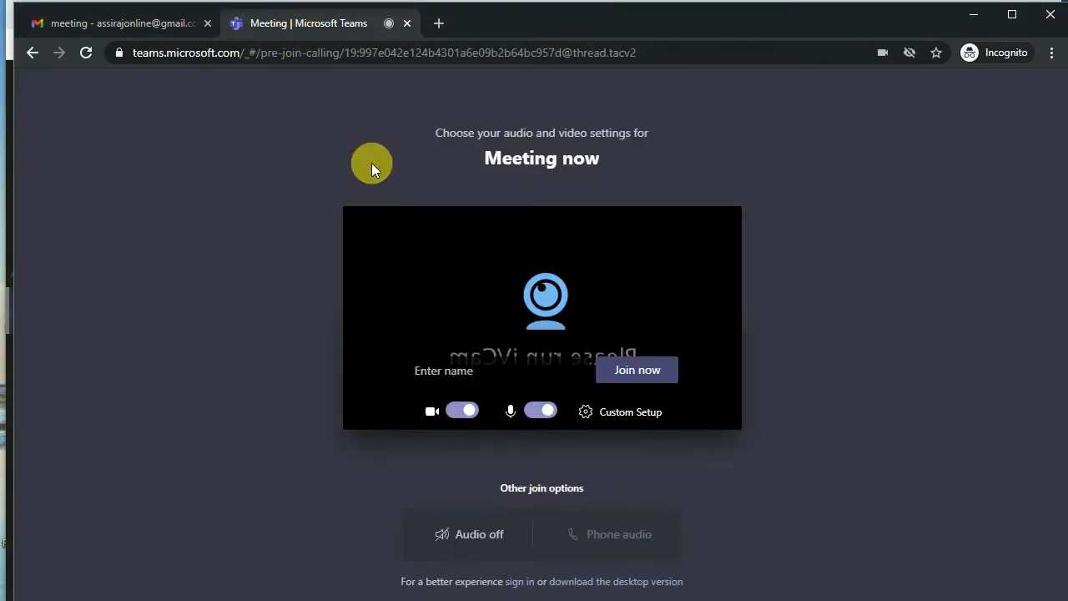
Step: Enter the student's name on the pre-join screen and join as a guest
{"action": "left_click", "coordinate": [671, 370]}
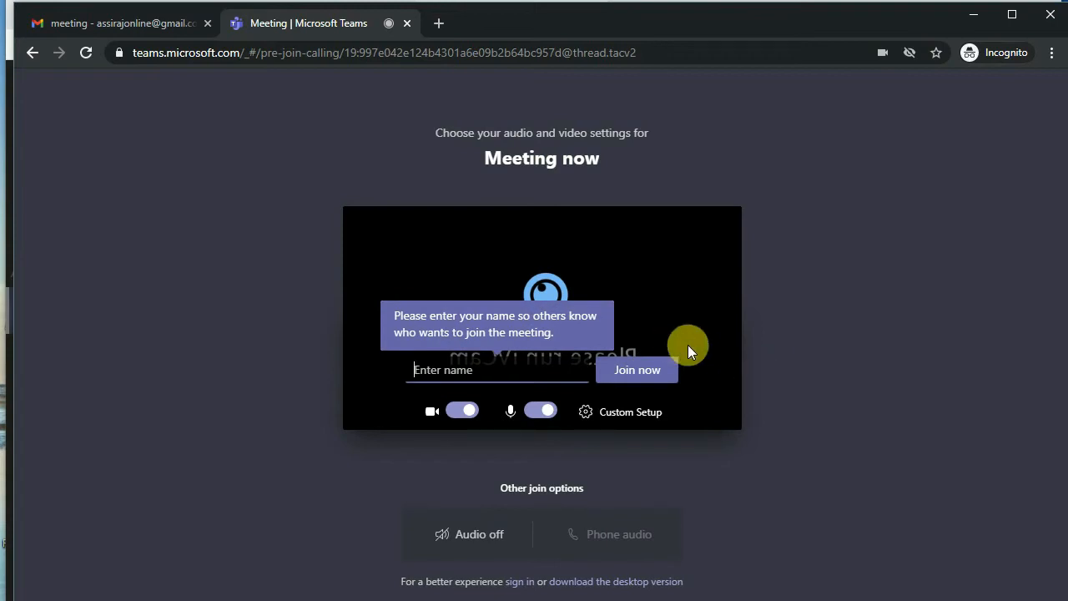
{"action": "type", "text": "MARTIN"}
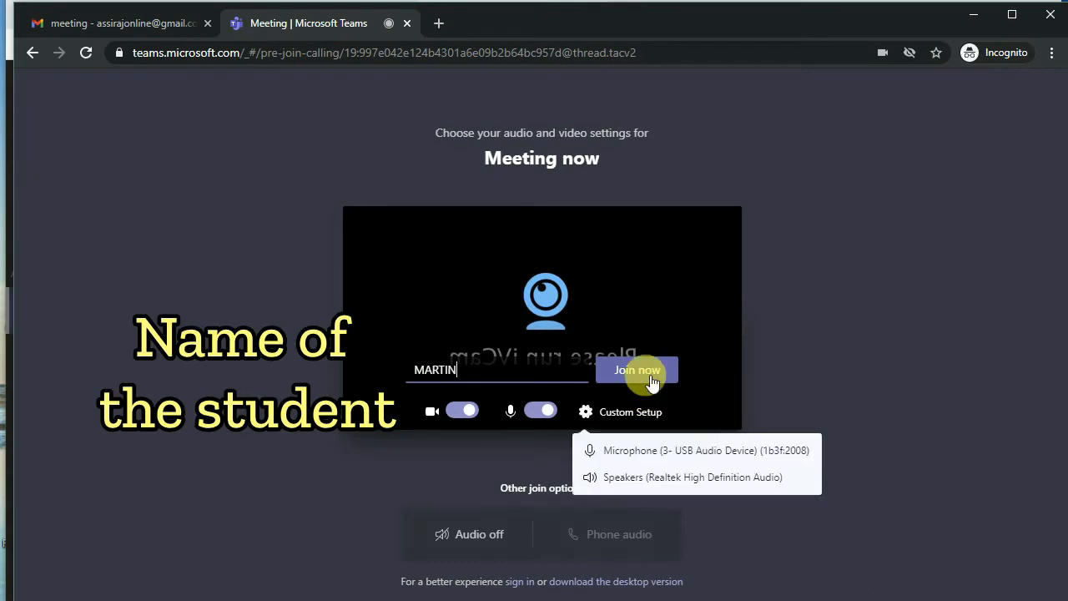
{"action": "left_click", "coordinate": [672, 371]}
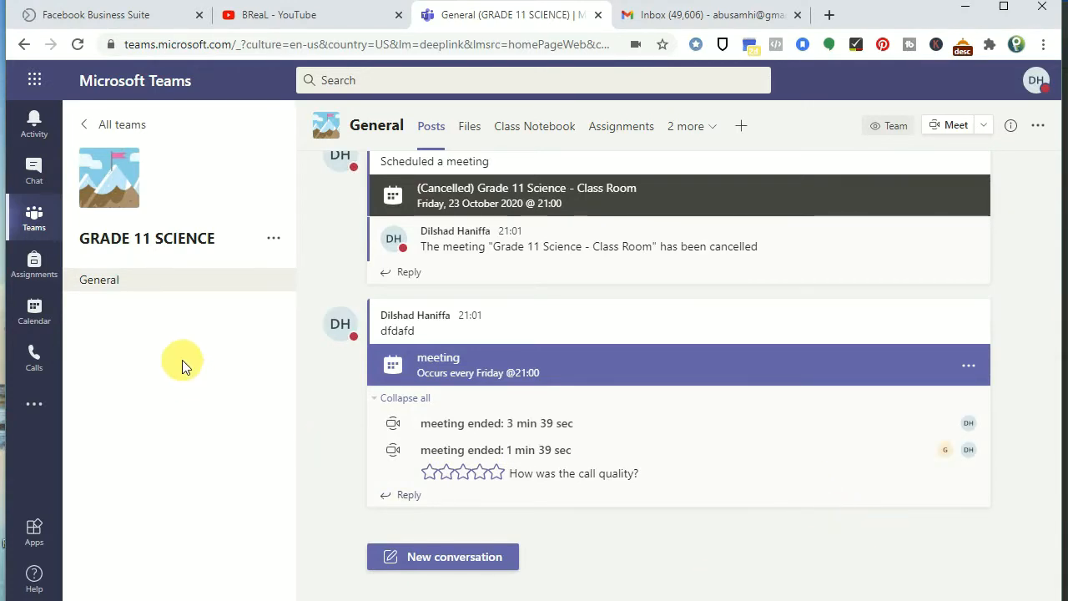
Step: Start a new Friday 21:30 meeting in the calendar titled 'DSFDSFSA'
{"action": "left_click", "coordinate": [47, 315]}
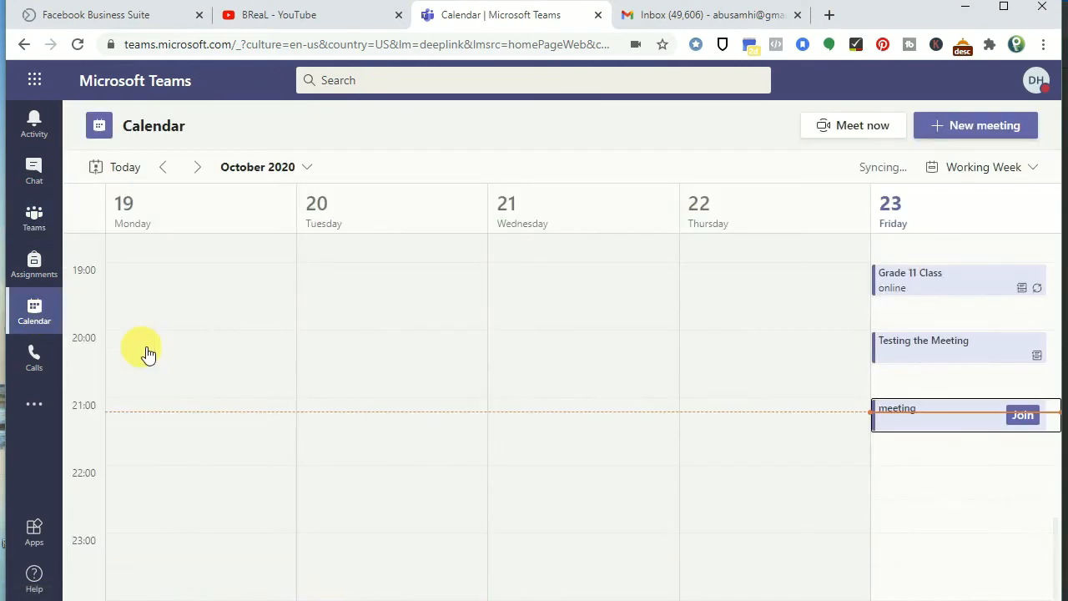
{"action": "left_click", "coordinate": [936, 464]}
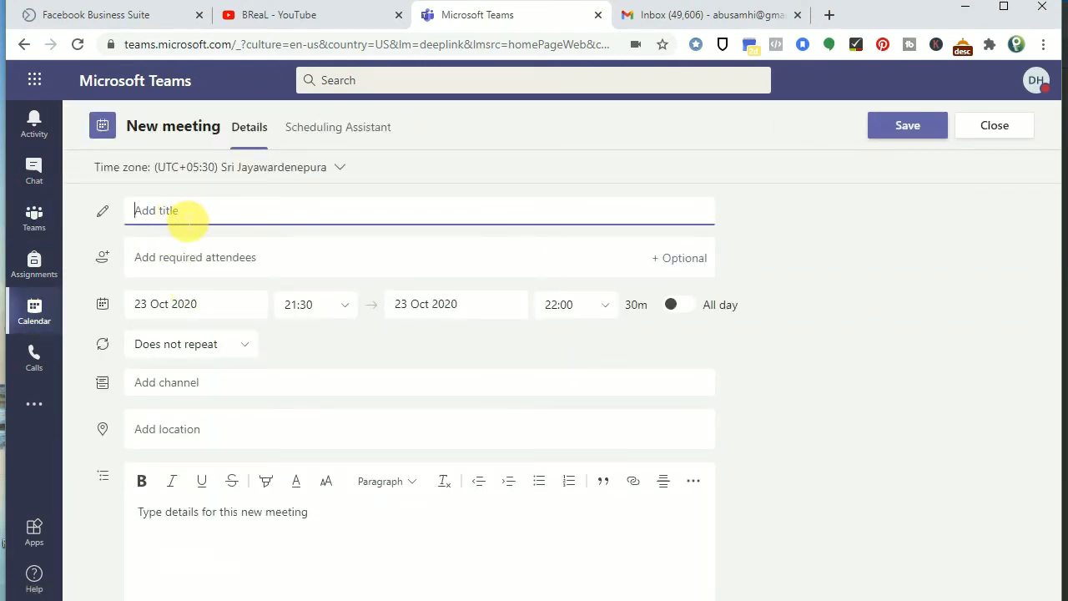
{"action": "type", "text": "DSFDSFSA"}
Step: Add the student's pasted e-mail address as a required attendee and send the invite
{"action": "left_click", "coordinate": [193, 258]}
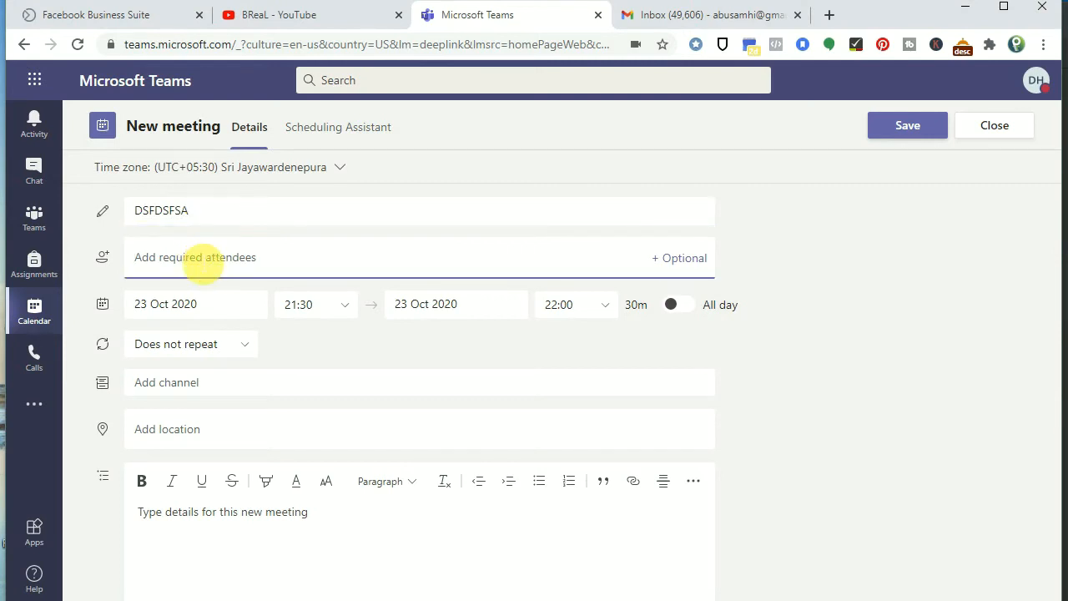
{"action": "type", "text": "FDSFSA"}
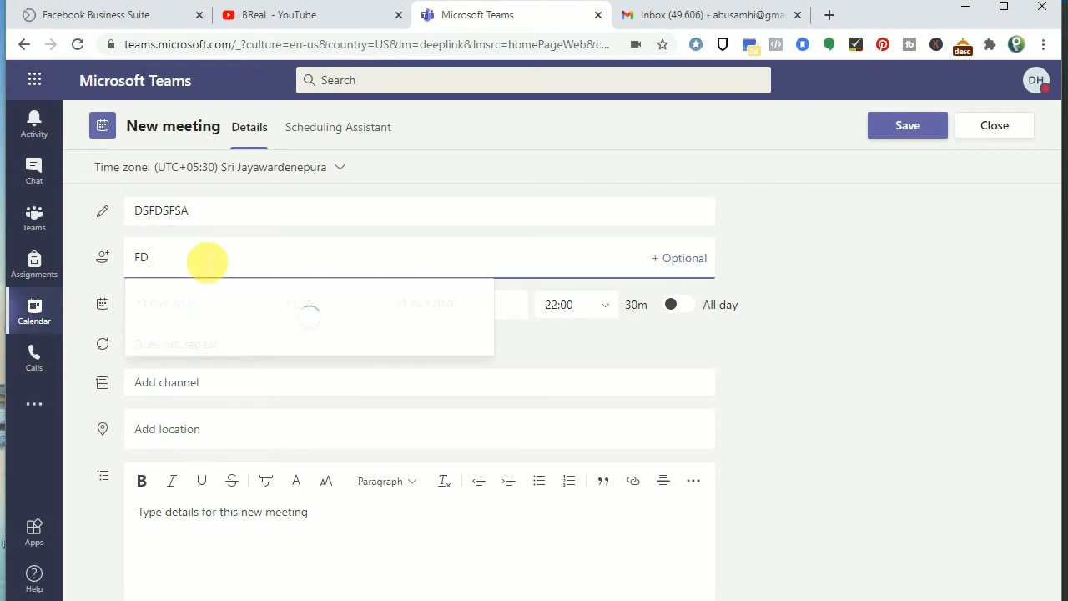
{"action": "key", "text": "BackSpace"}
{"action": "key", "text": "BackSpace"}
{"action": "key", "text": "BackSpace"}
{"action": "key", "text": "BackSpace"}
{"action": "key", "text": "BackSpace"}
{"action": "key", "text": "BackSpace"}
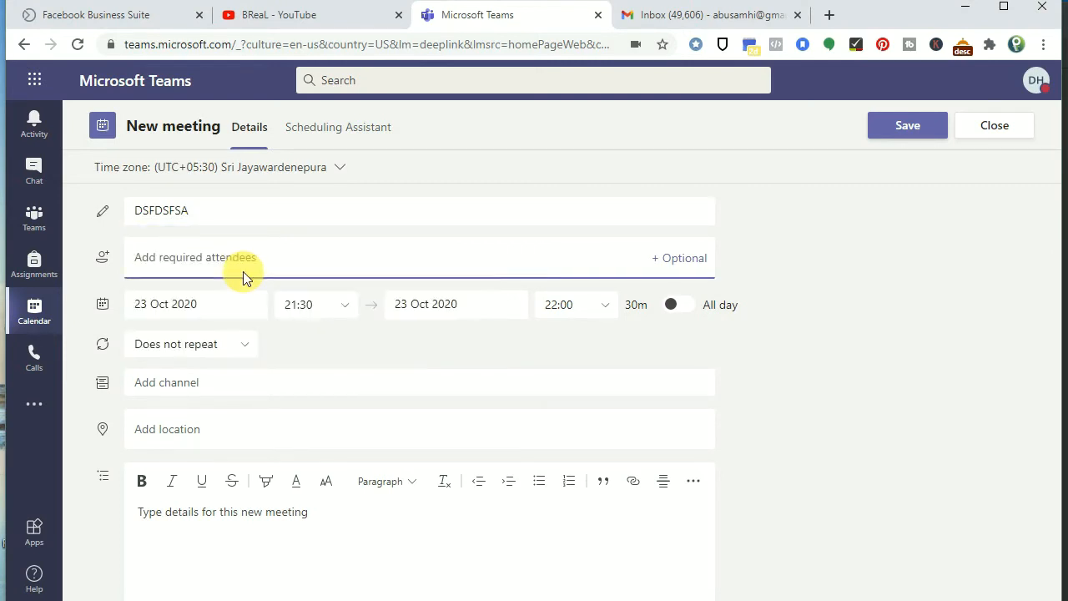
{"action": "key", "text": "ctrl+v"}
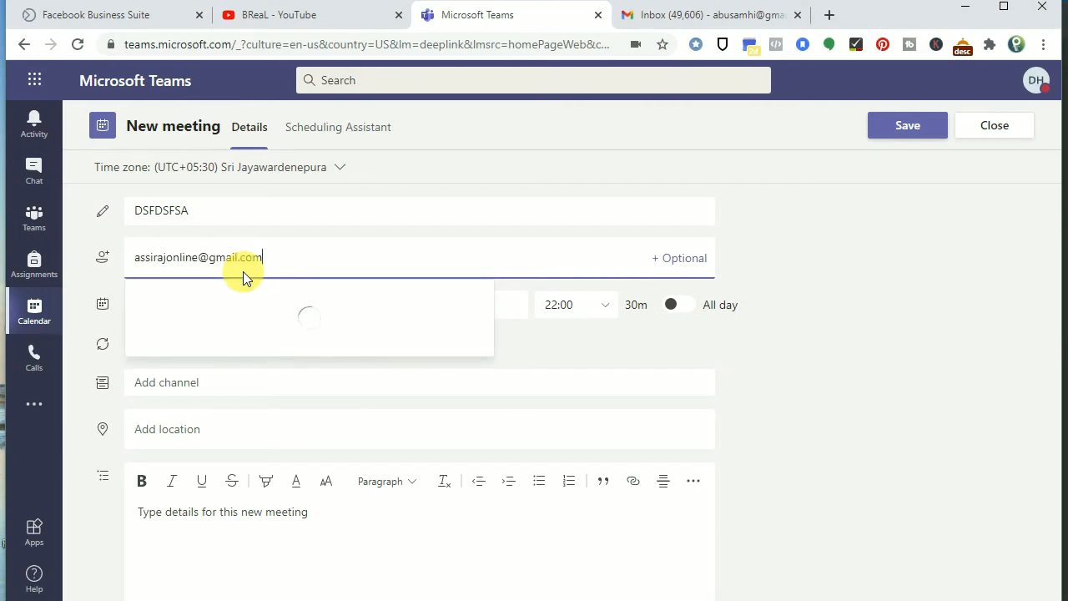
{"action": "left_click", "coordinate": [231, 303]}
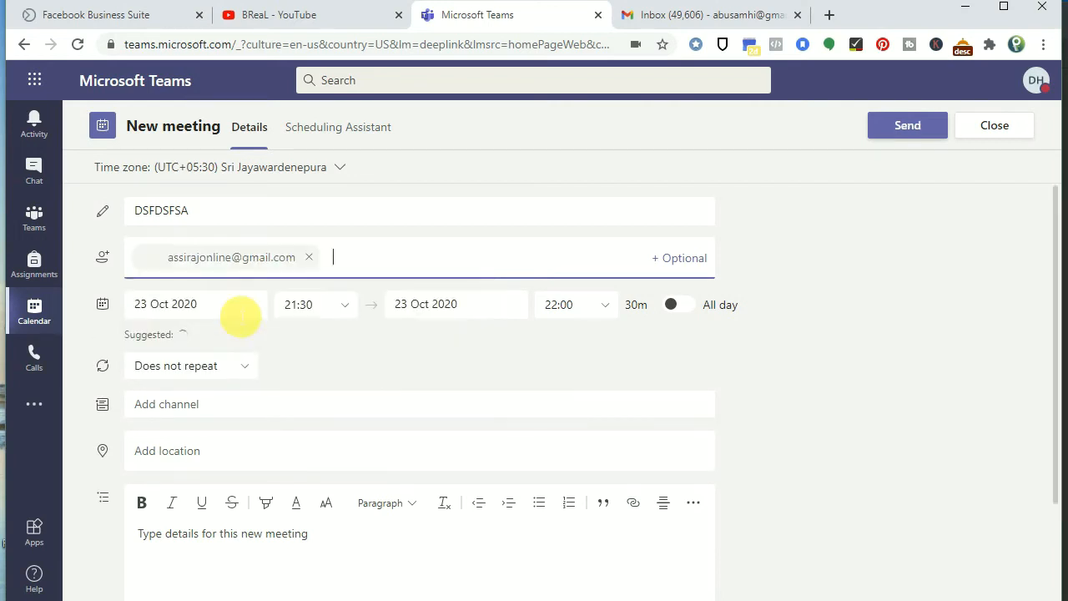
{"action": "left_click", "coordinate": [909, 129]}
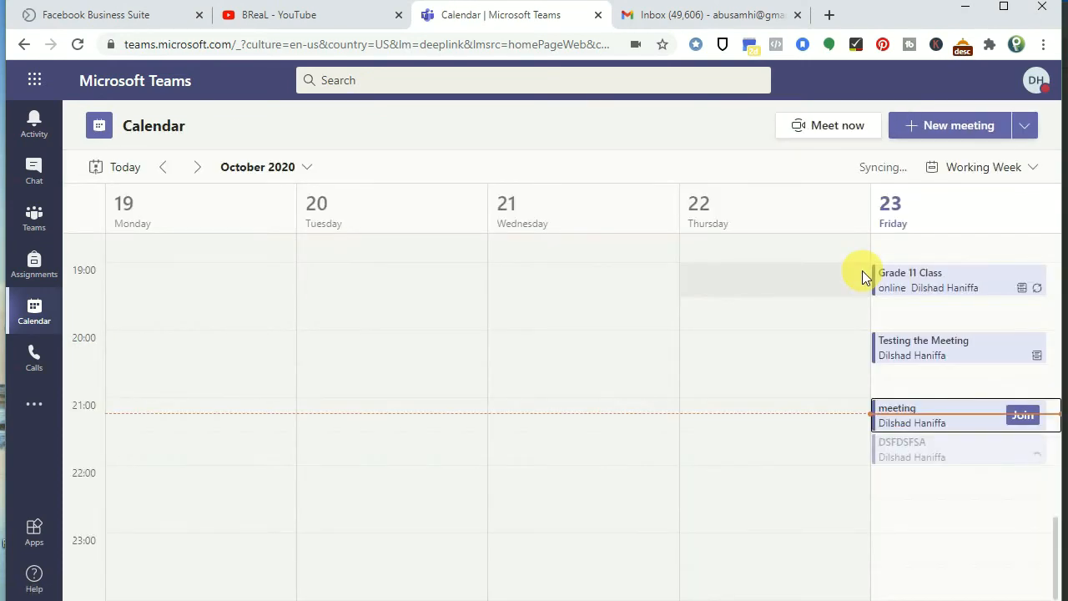
Step: Edit the DSFDSFSA meeting and open its Meeting options in a new tab
{"action": "left_click", "coordinate": [929, 462]}
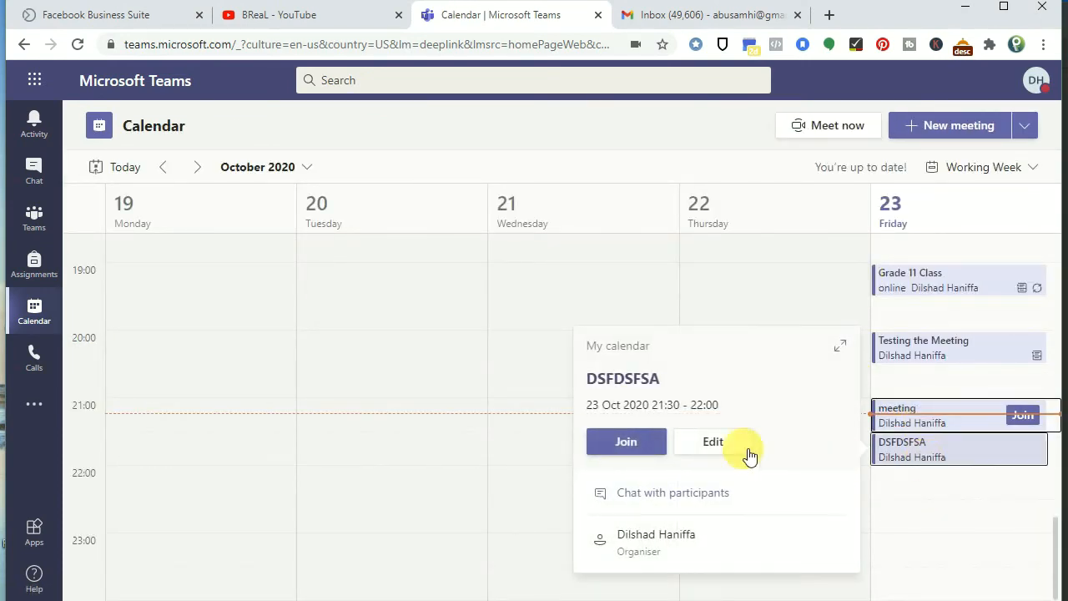
{"action": "left_click", "coordinate": [710, 442]}
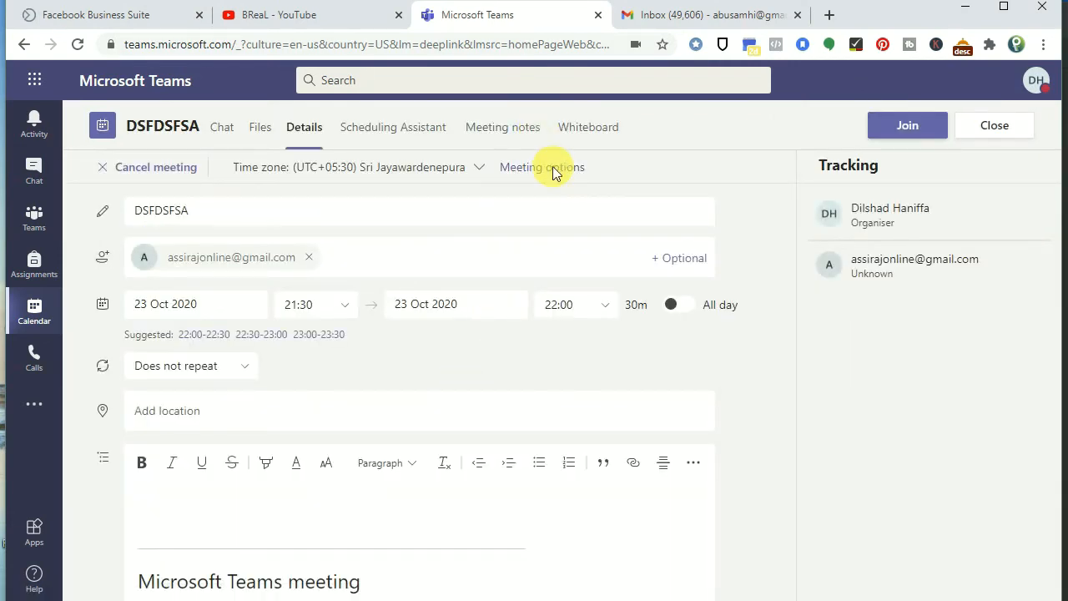
{"action": "left_click", "coordinate": [552, 169]}
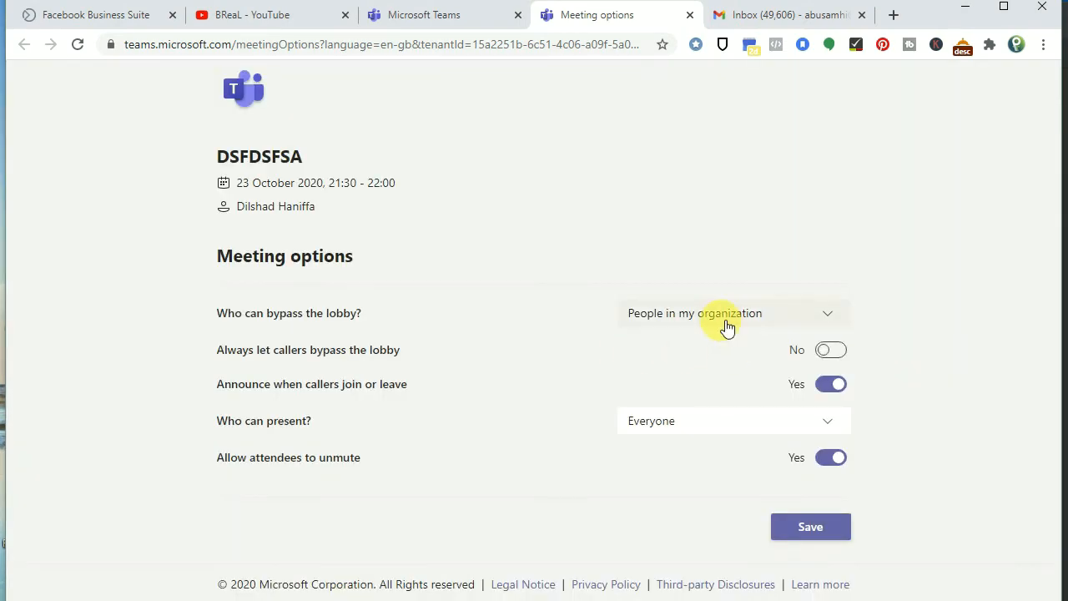
Step: Save 'Who can bypass the lobby?' as Everyone for DSFDSFSA, then join it from its details page
{"action": "left_click", "coordinate": [725, 325]}
{"action": "left_click", "coordinate": [696, 343]}
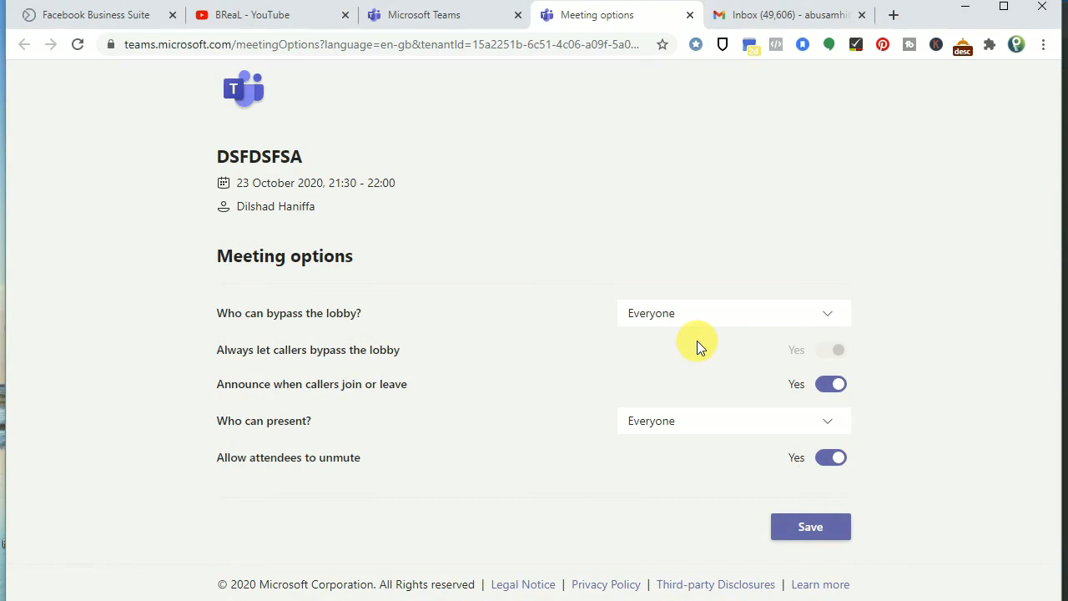
{"action": "left_click", "coordinate": [797, 526]}
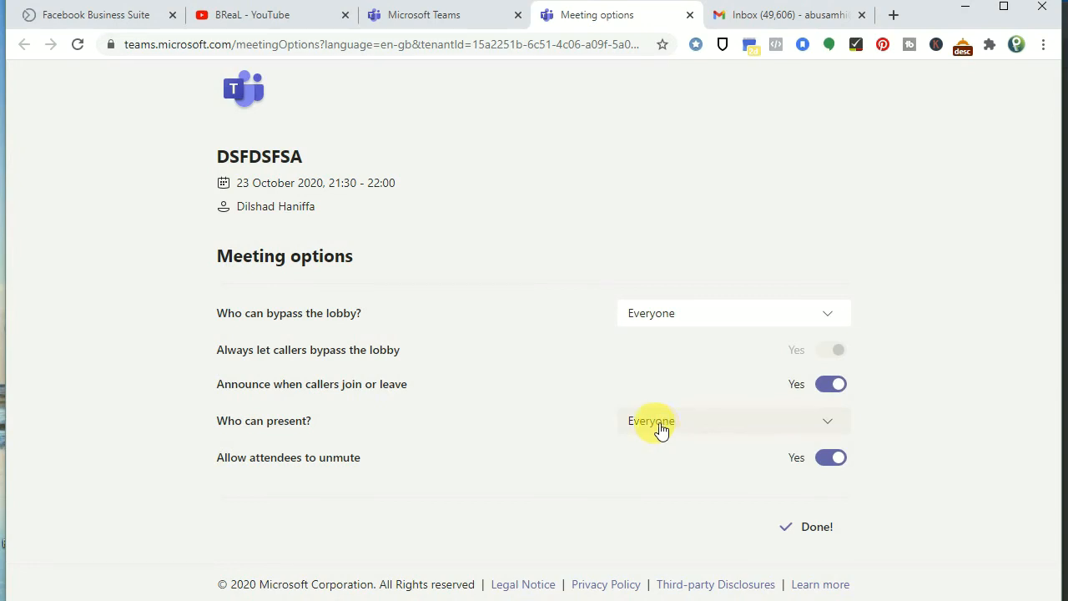
{"action": "left_click", "coordinate": [428, 19]}
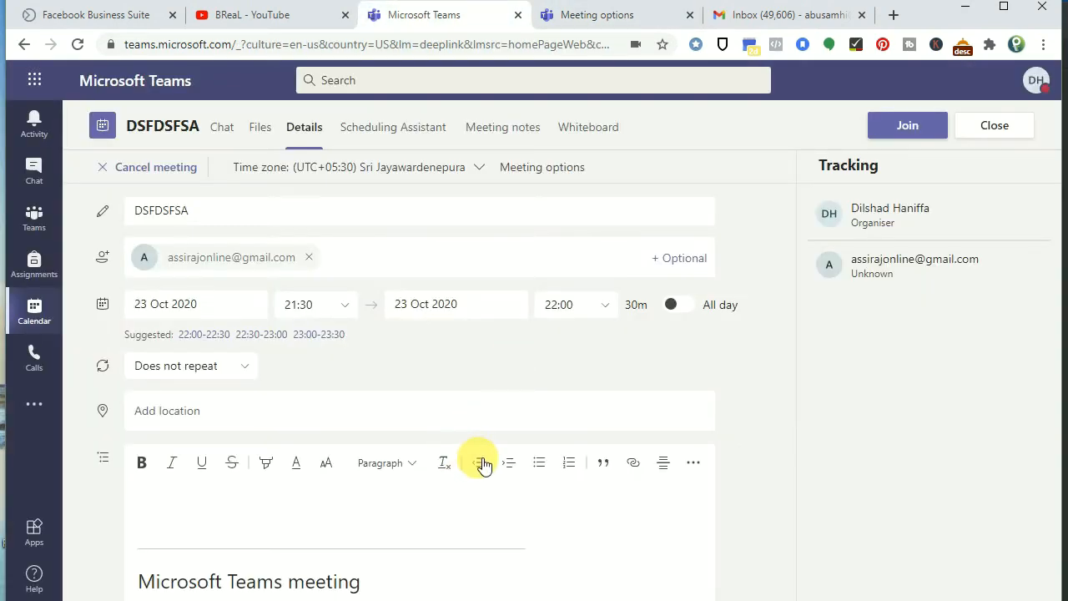
{"action": "left_click", "coordinate": [903, 130]}
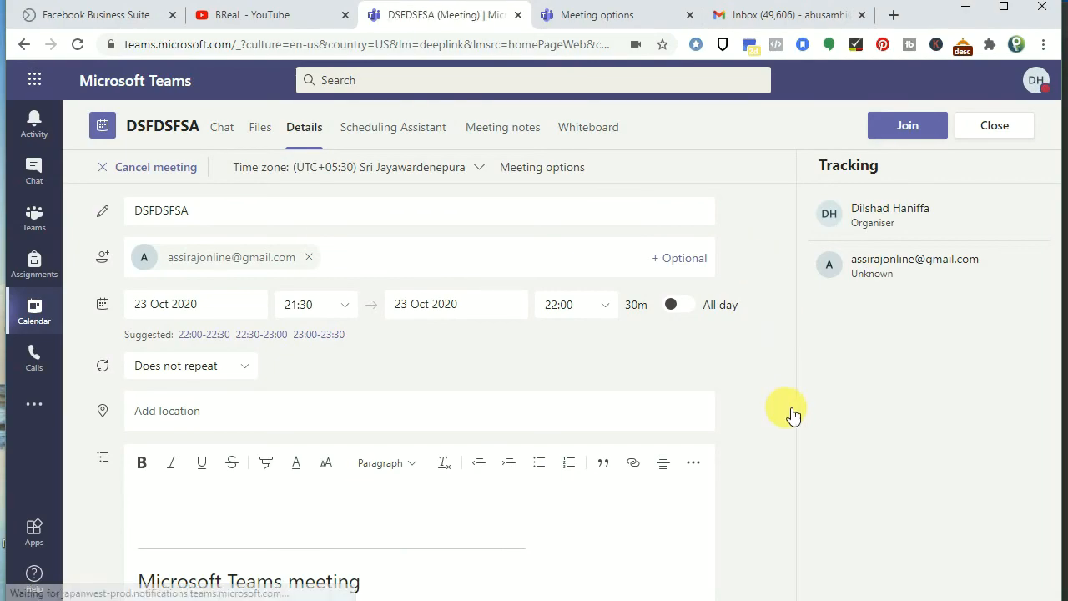